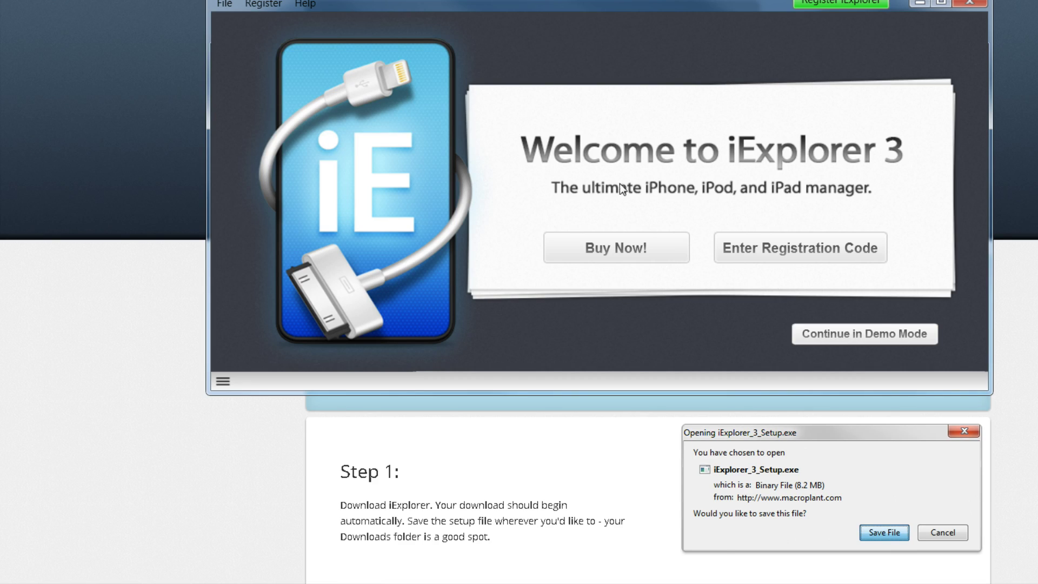
- Continue iExplorer in demo mode, and in WinRAR dismiss the licence notice and move the Survival Games.zip window toward the middle
click(863, 334)
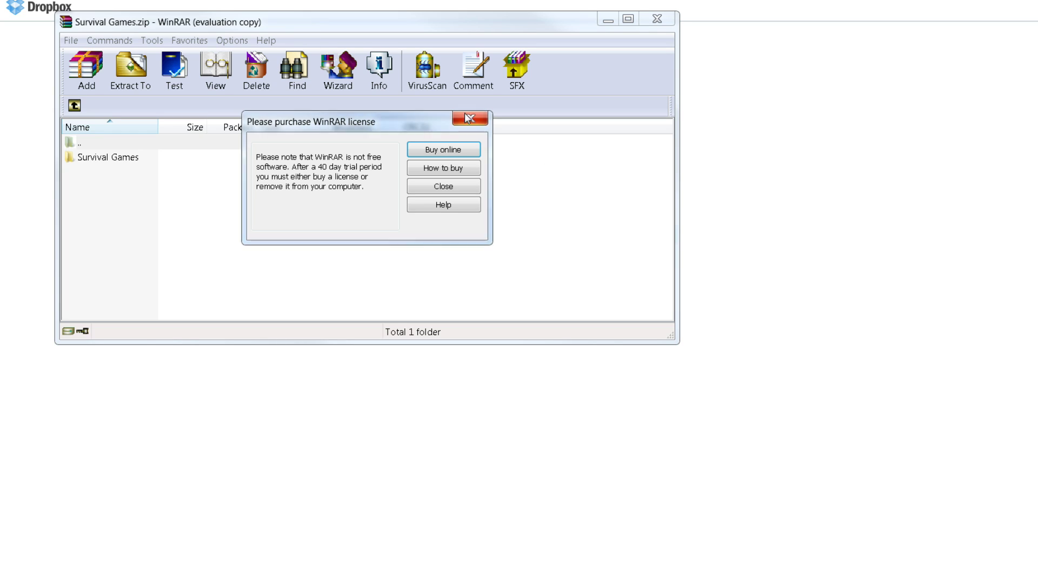
click(469, 118)
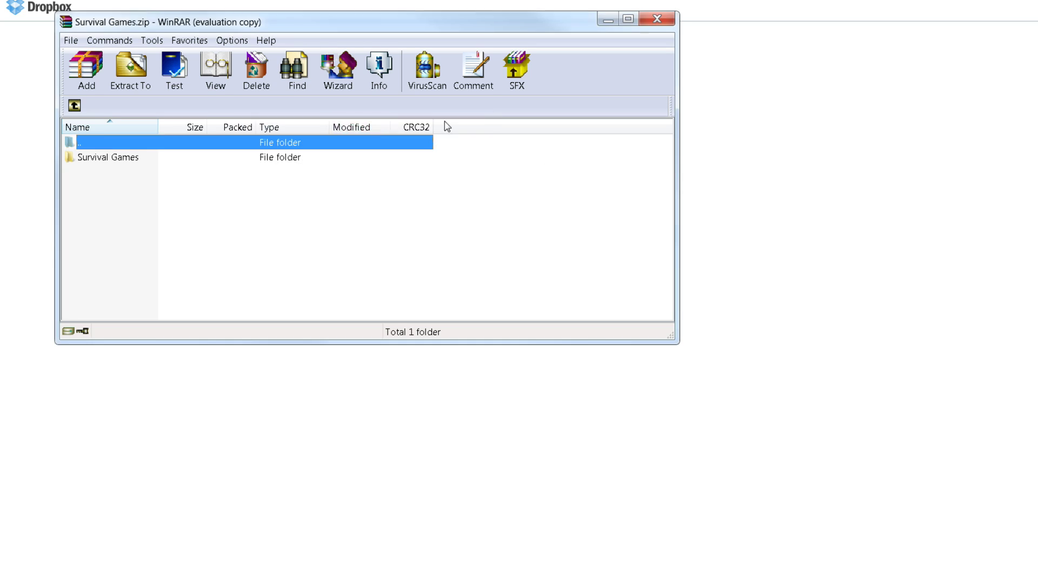
drag(189, 33, 432, 146)
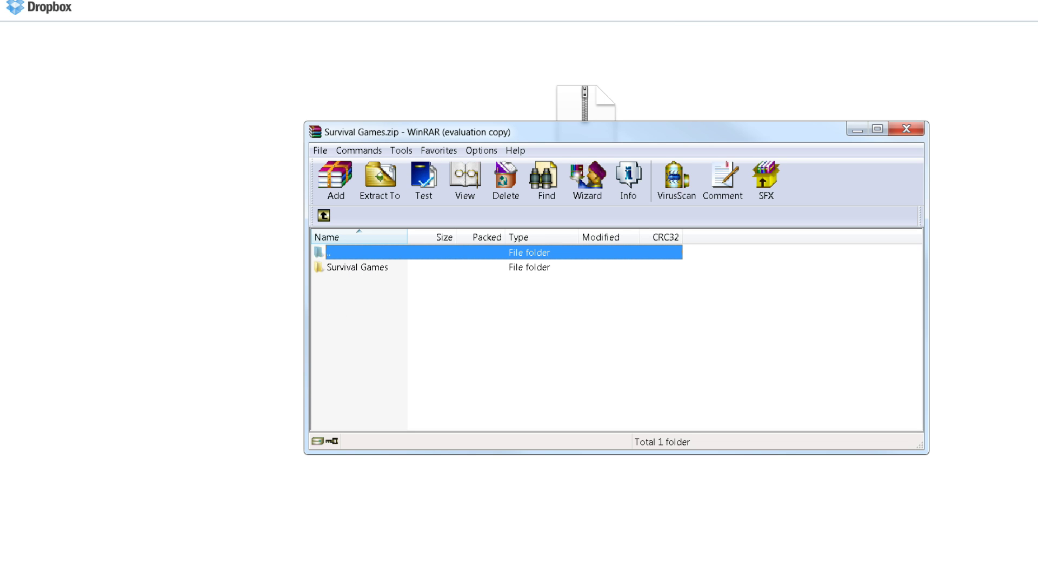
- Switch to iExplorer and open the Minecraft PE folder among the iPad's apps
click(310, 519)
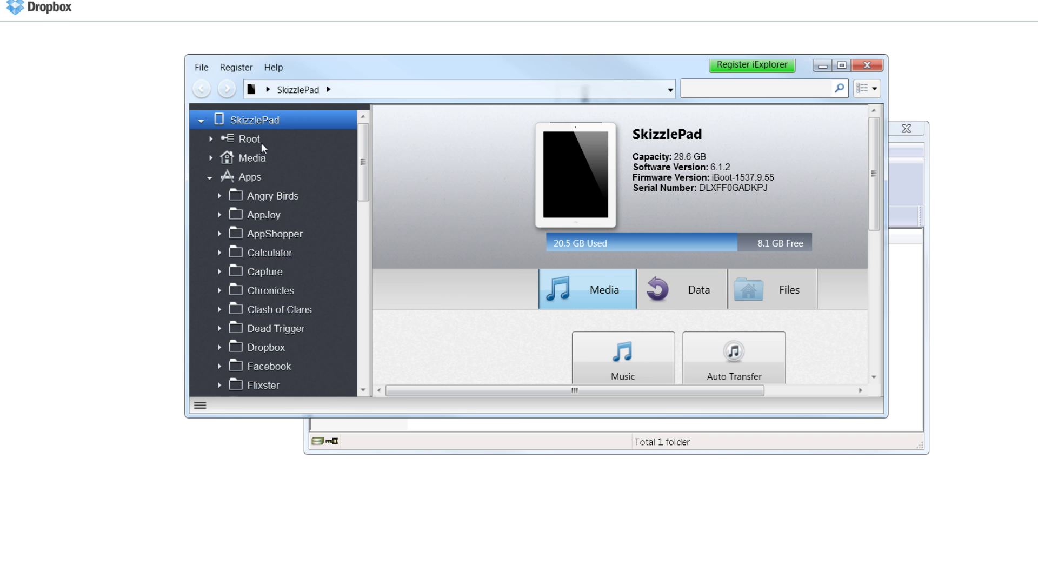
click(249, 177)
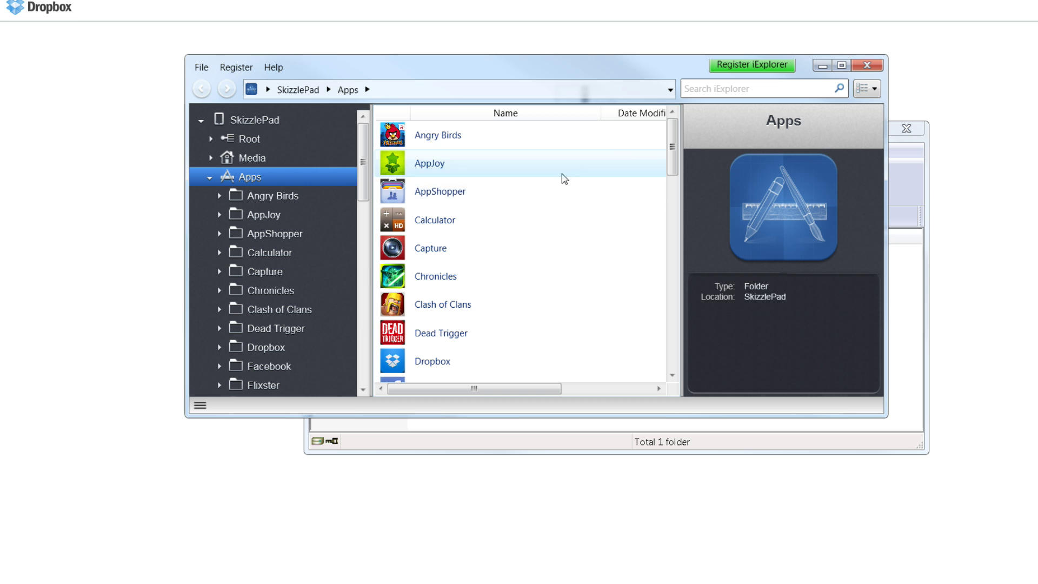
drag(672, 149, 669, 270)
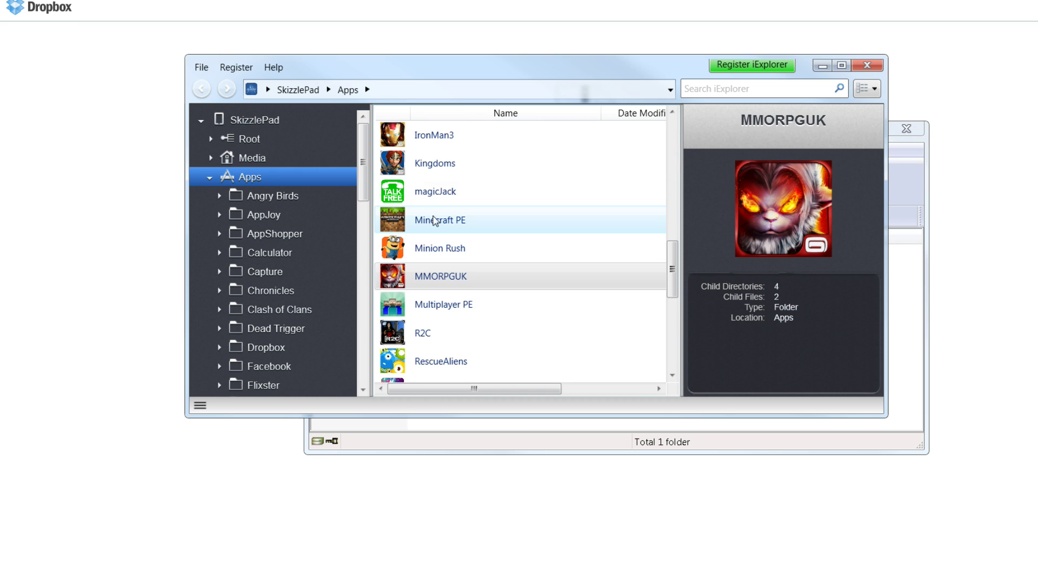
double_click(438, 220)
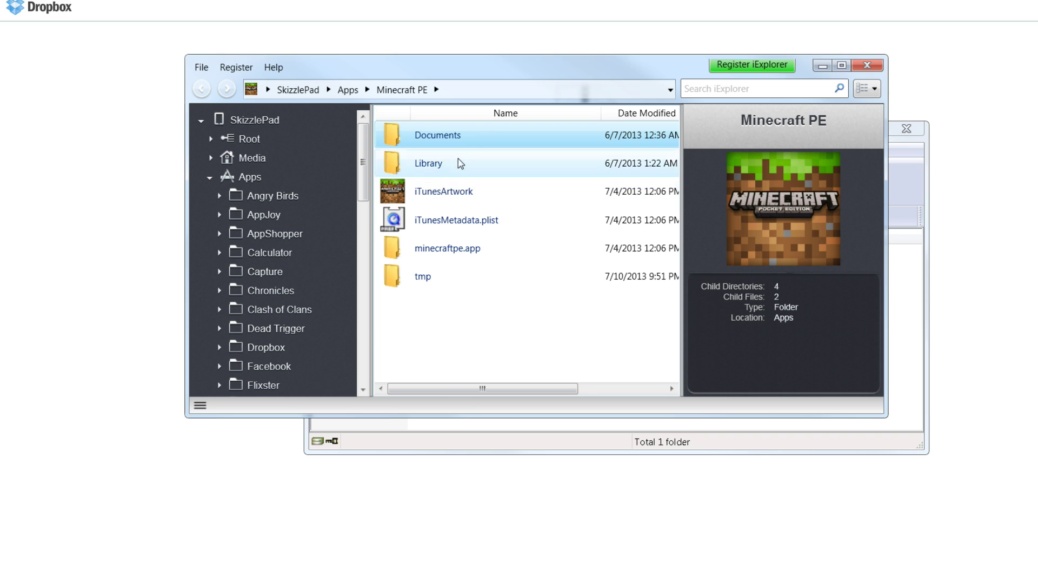
- Open Documents/games/com.mojang/minecraftWorlds and copy the Survival Games folder from the WinRAR archive into it
click(439, 135)
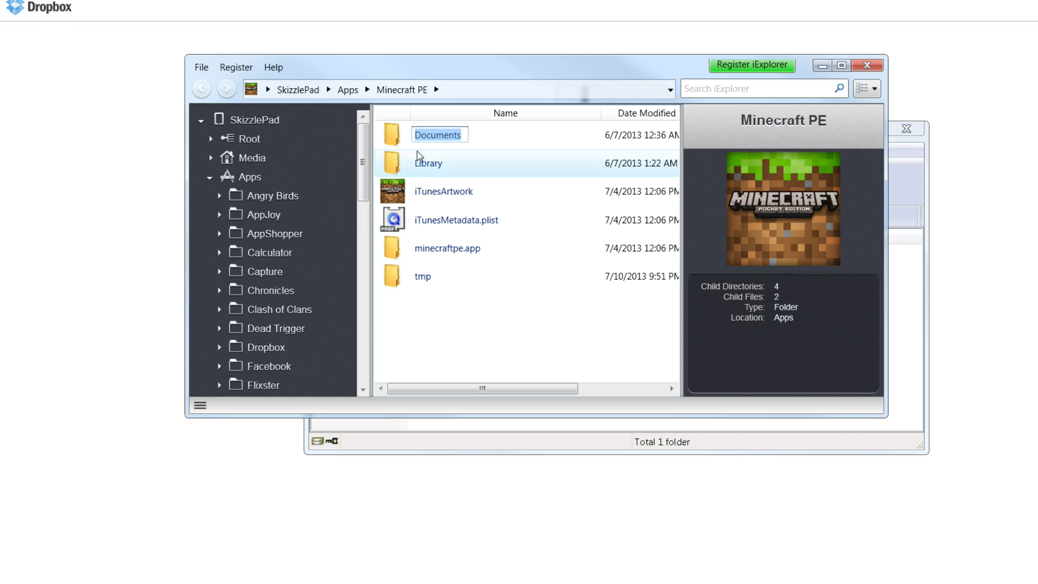
double_click(400, 143)
double_click(399, 142)
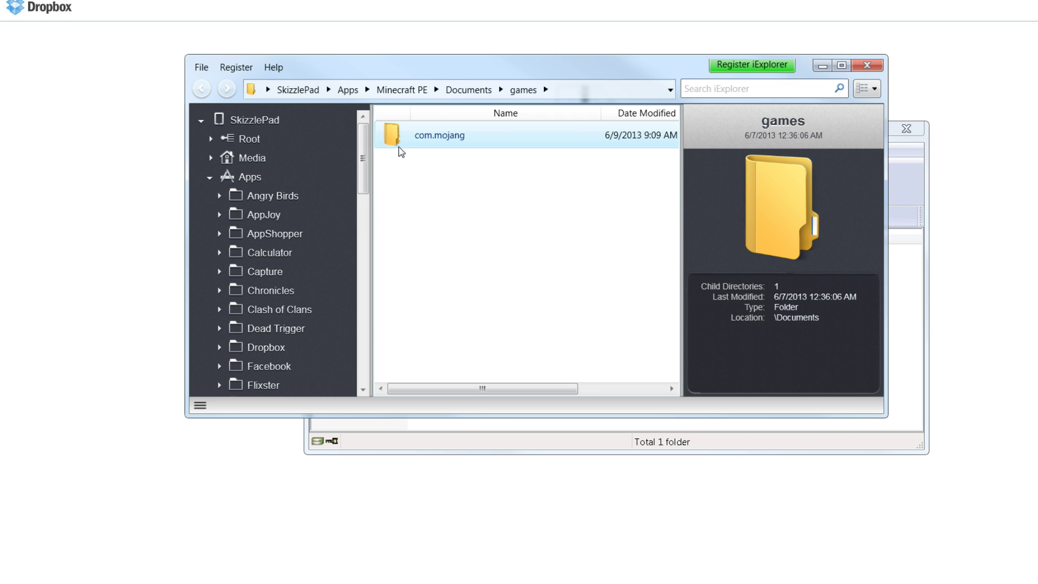
double_click(399, 140)
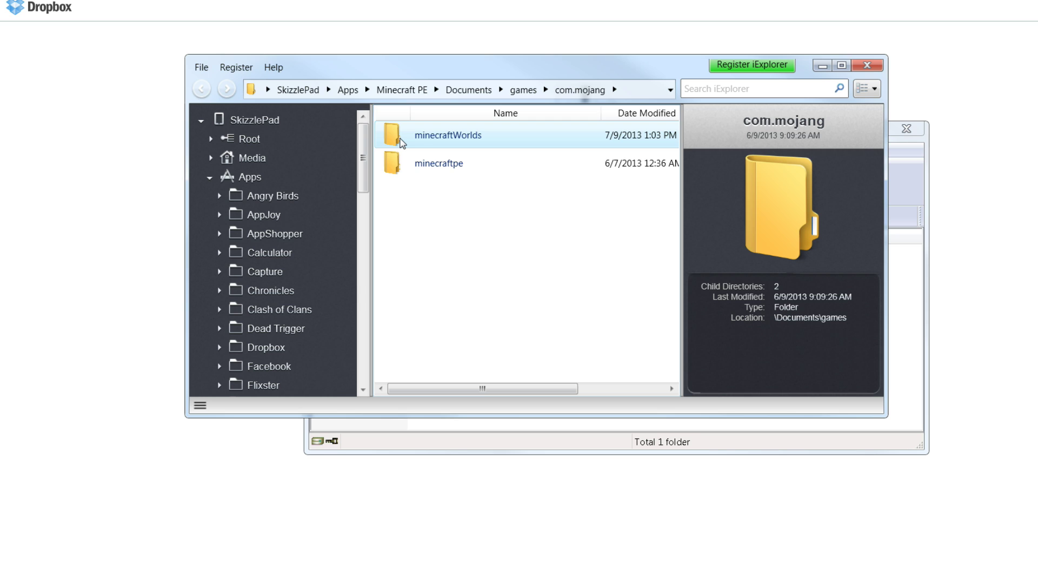
double_click(402, 141)
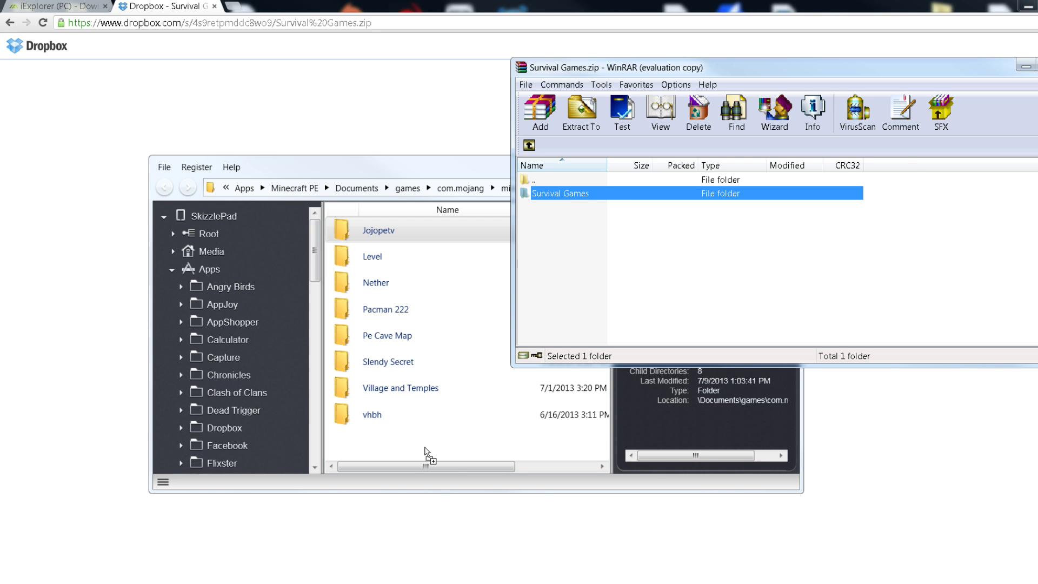
drag(425, 448, 423, 449)
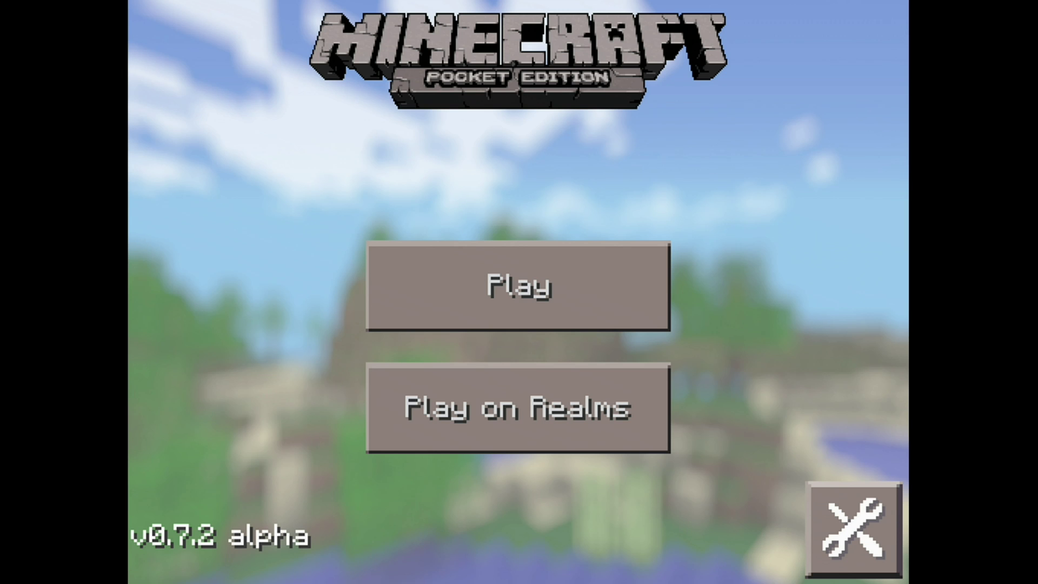
- Switch to Minecraft Pocket Edition, load the Survival Games world and look around its starting room with the rule signs
click(518, 286)
scroll(518, 334, up, 2)
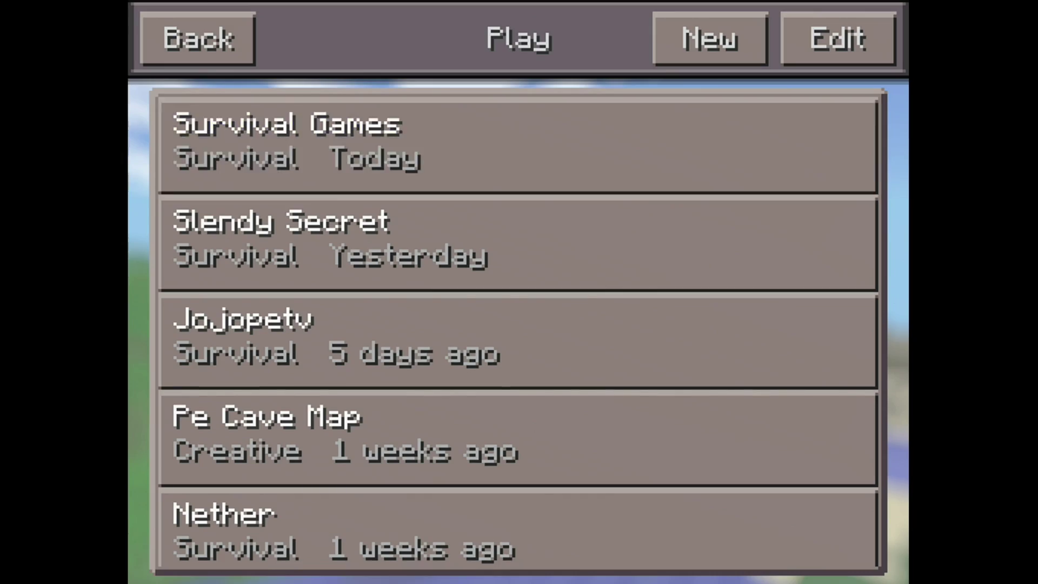
click(518, 146)
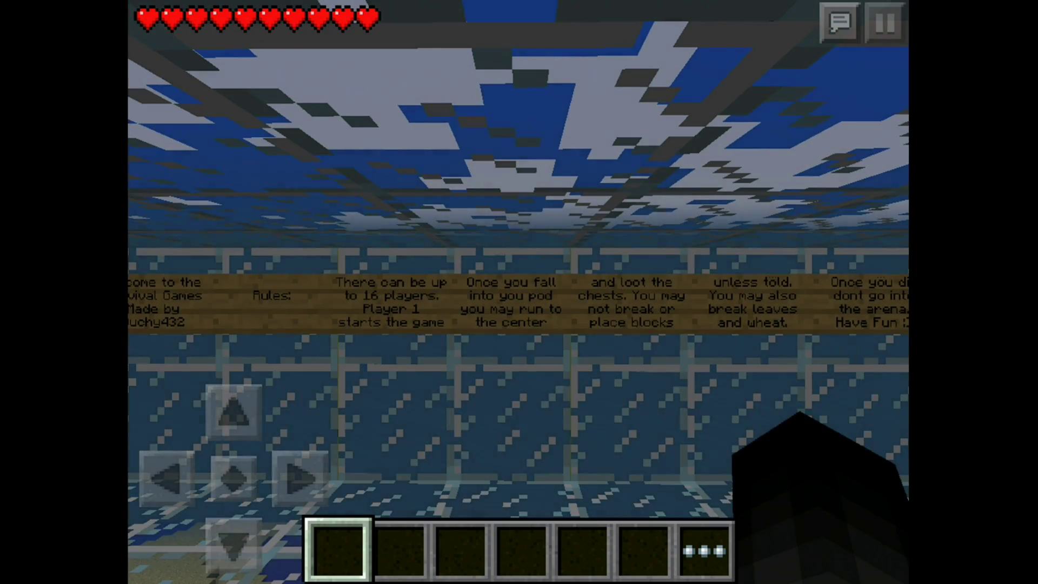
drag(648, 292, 697, 289)
click(234, 412)
click(234, 412)
click(234, 546)
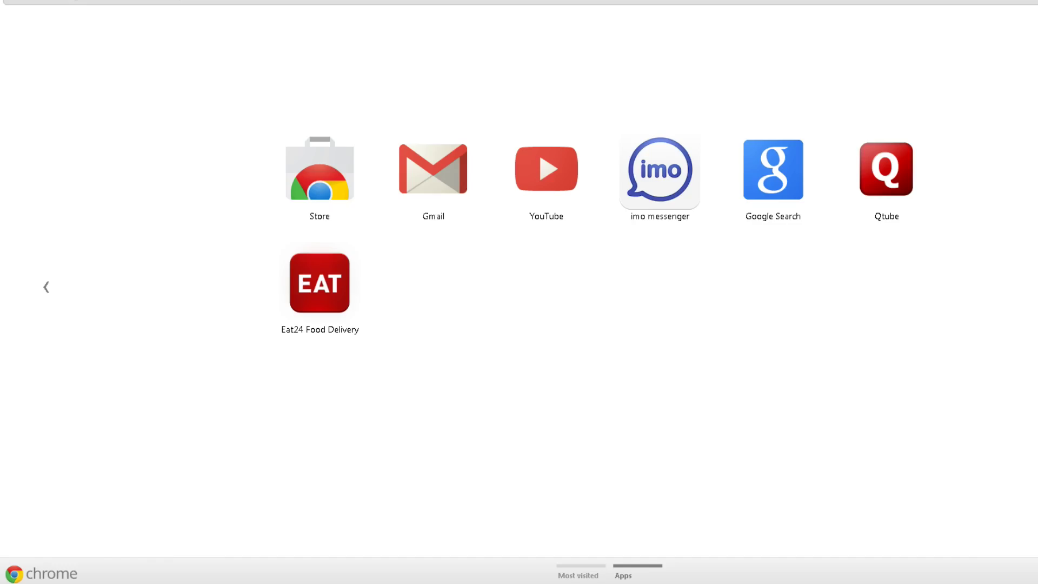
- Switch to Chrome, open the Planet Minecraft site and list its most popular skins
text(planet)
key(Return)
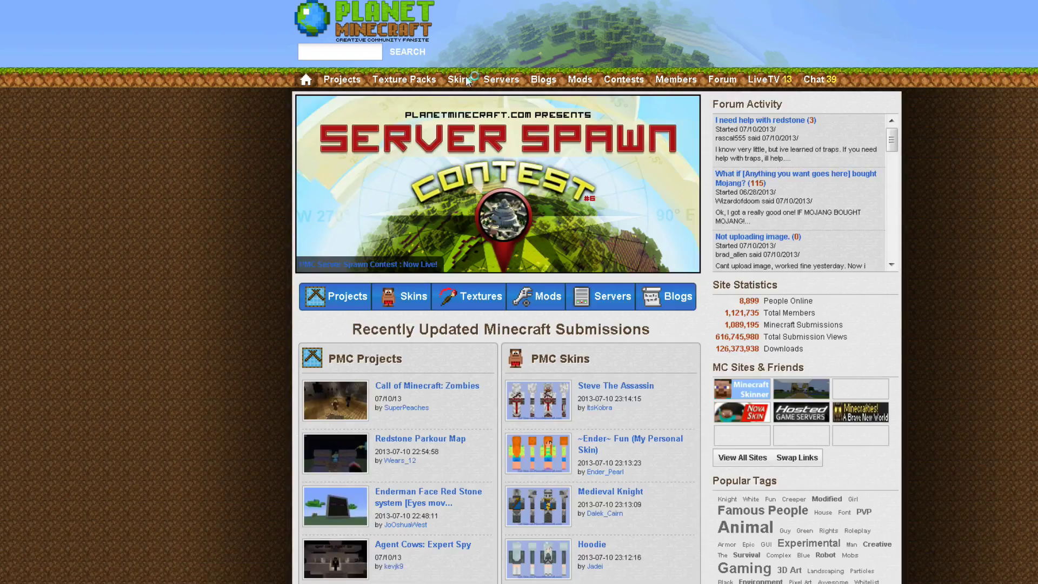
click(458, 83)
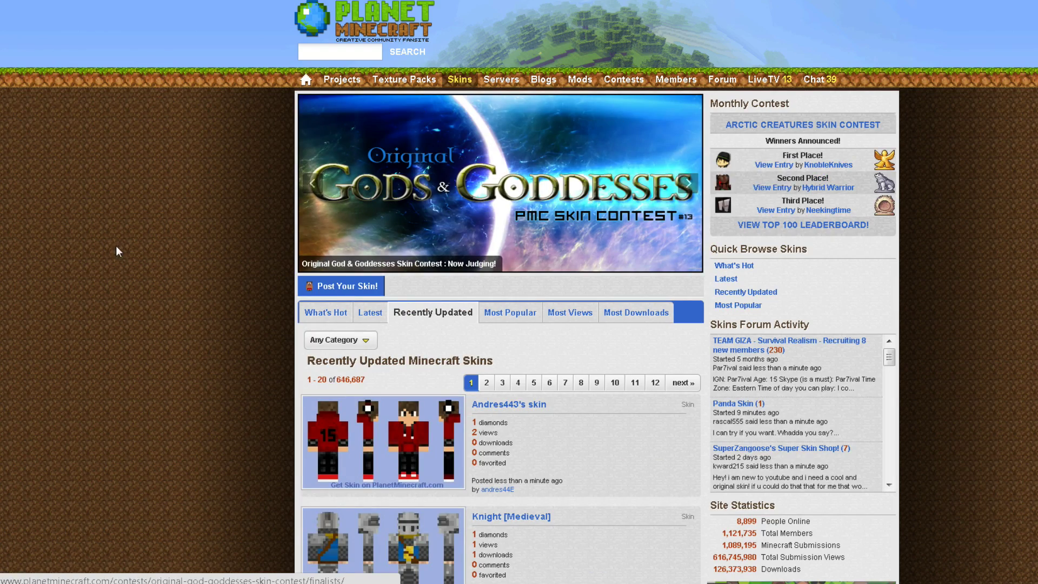
scroll(154, 255, down, 4)
scroll(154, 255, up, 4)
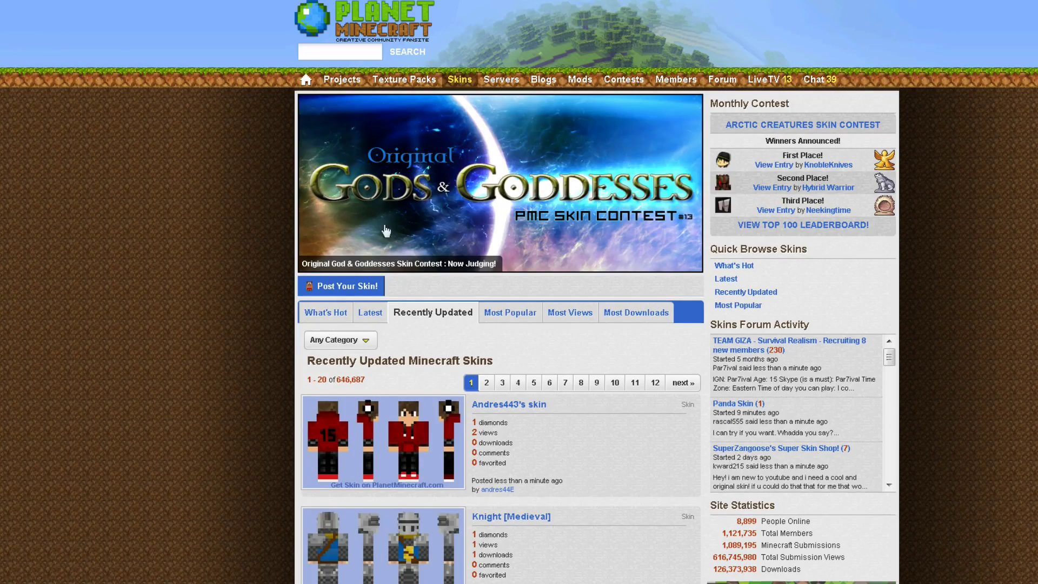
click(511, 312)
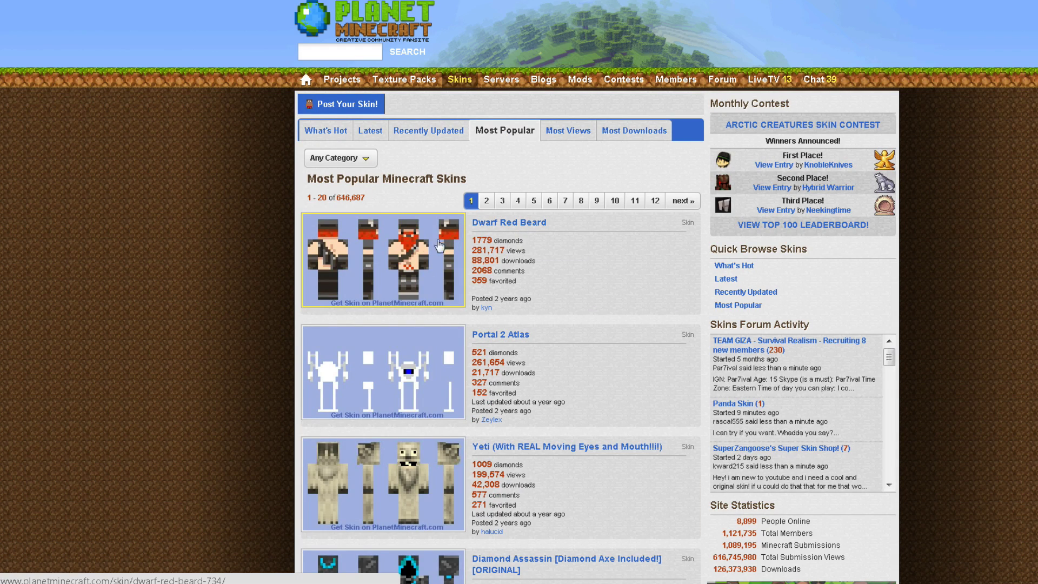
- Download the Sphax PureBDcraft Zombie skin and show the downloaded file in its folder
scroll(240, 272, down, 5)
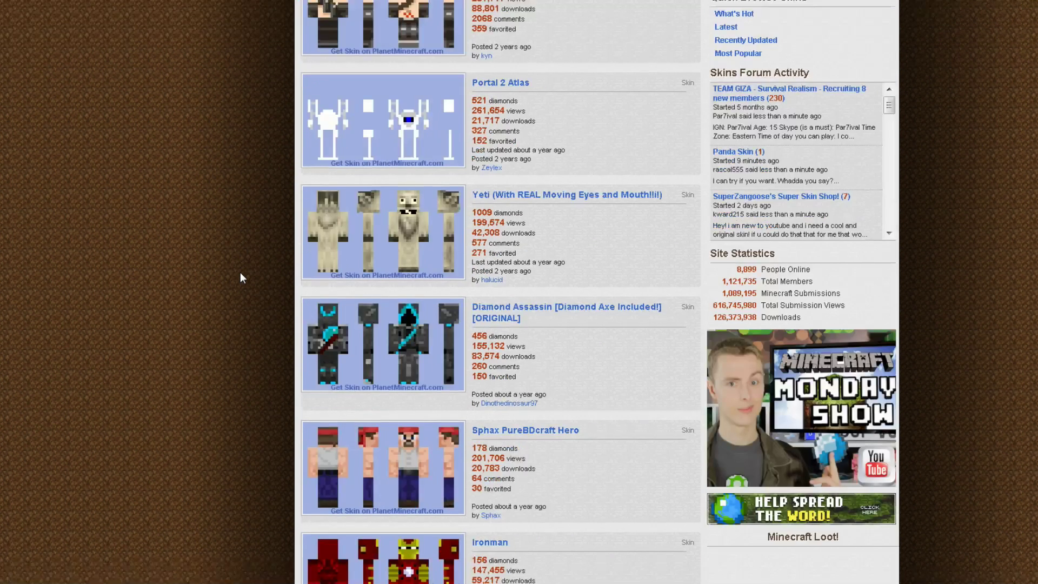
scroll(435, 223, down, 6)
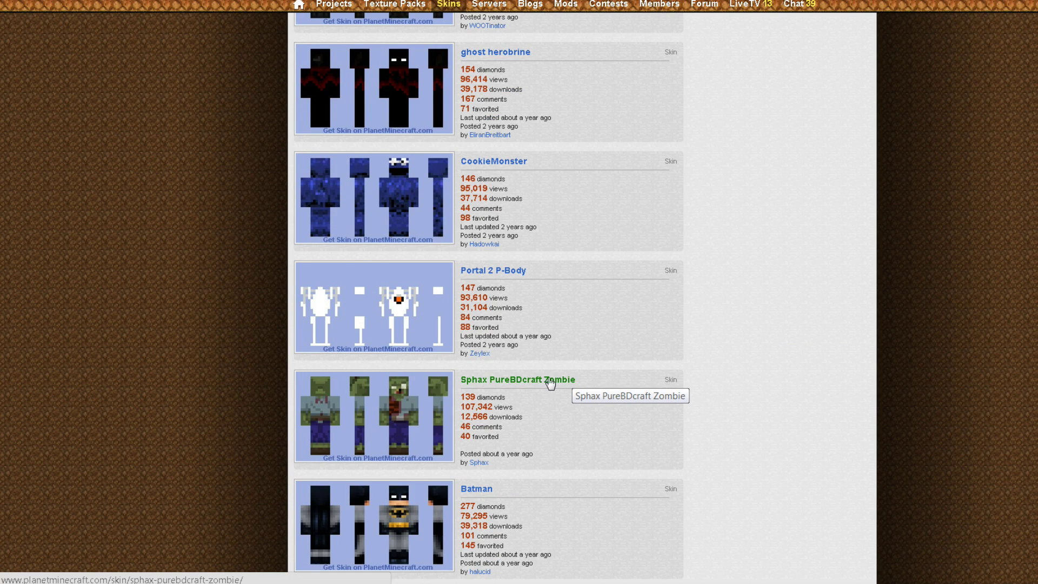
click(498, 389)
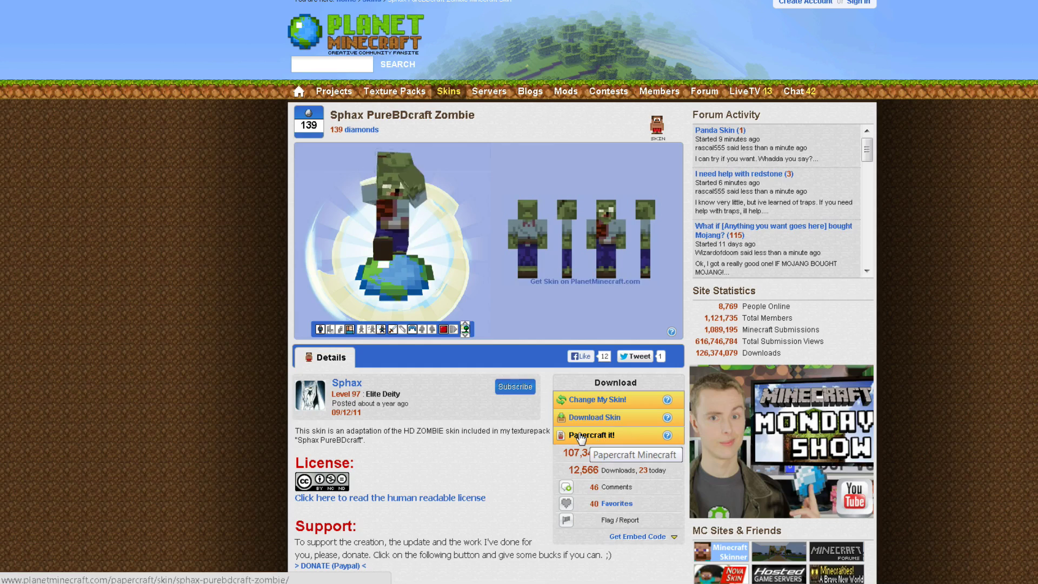
click(588, 421)
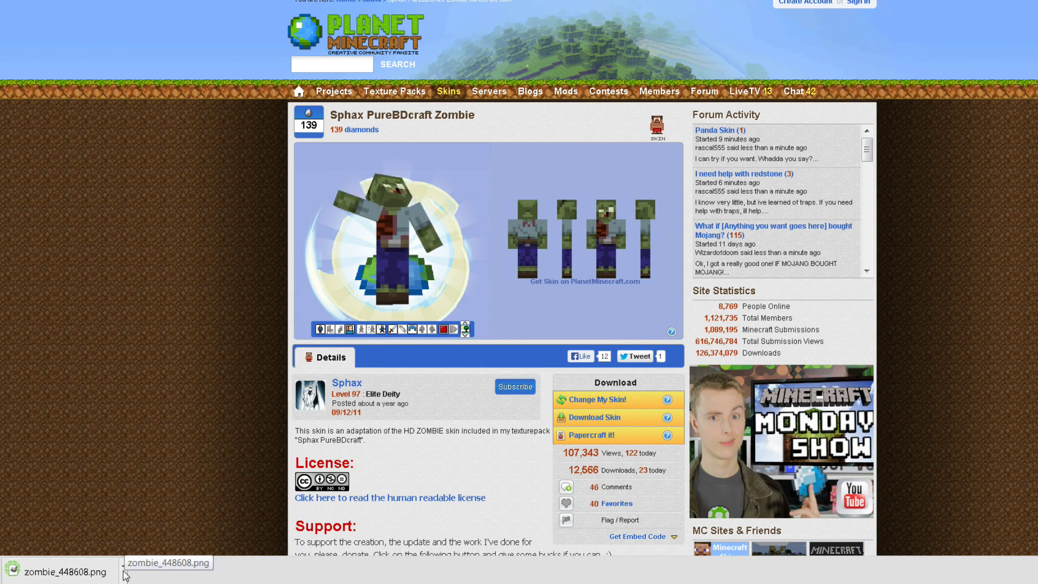
click(124, 569)
click(167, 517)
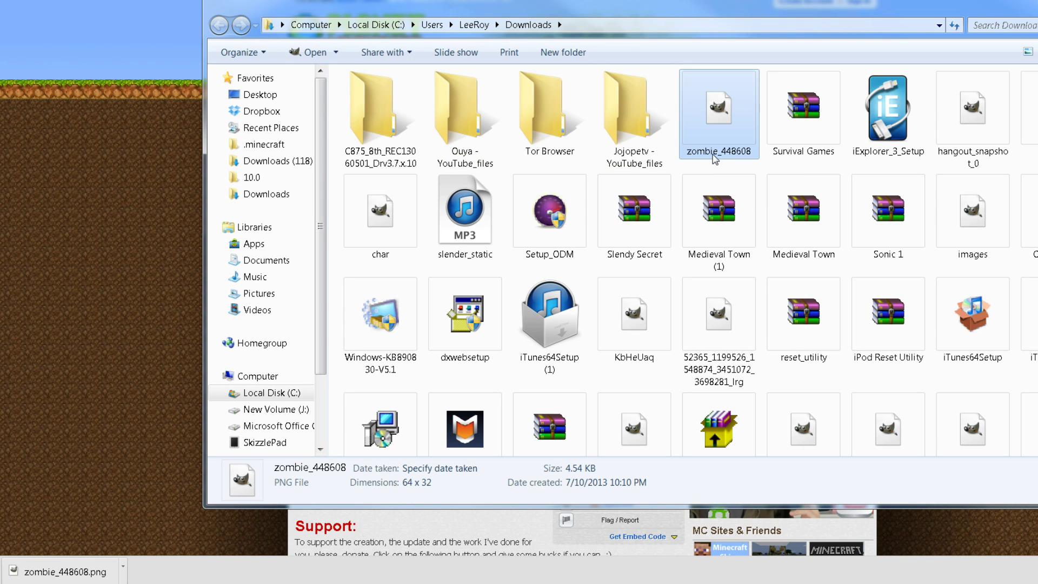
- Delete the old char image from the Downloads folder
click(714, 155)
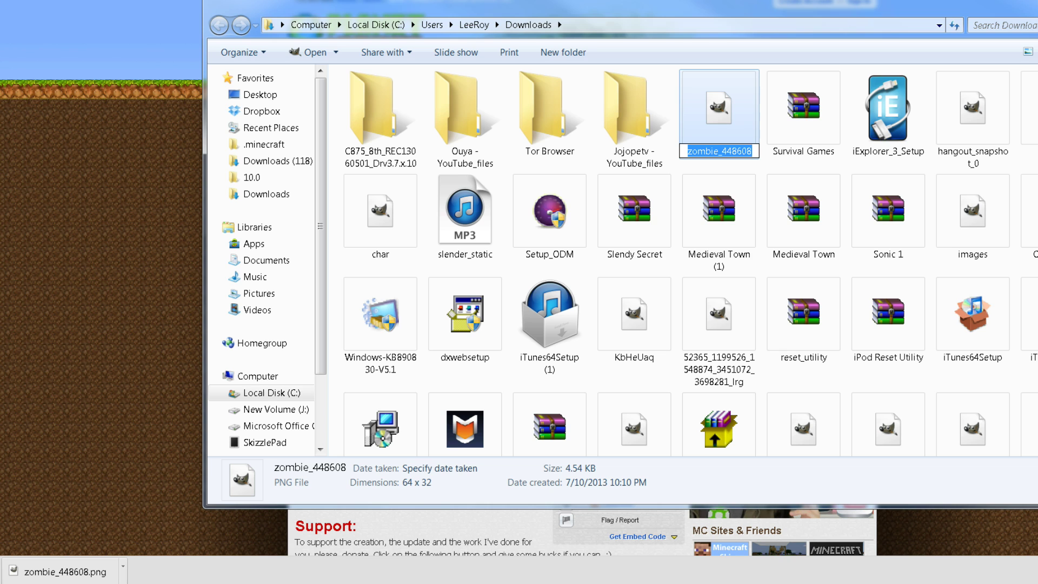
click(388, 210)
right_click(388, 210)
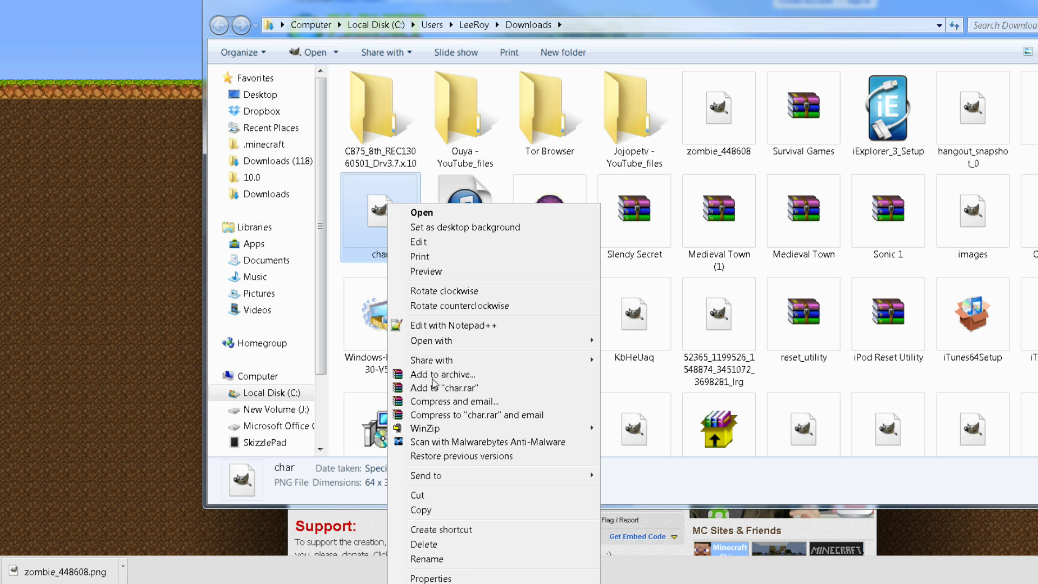
click(464, 544)
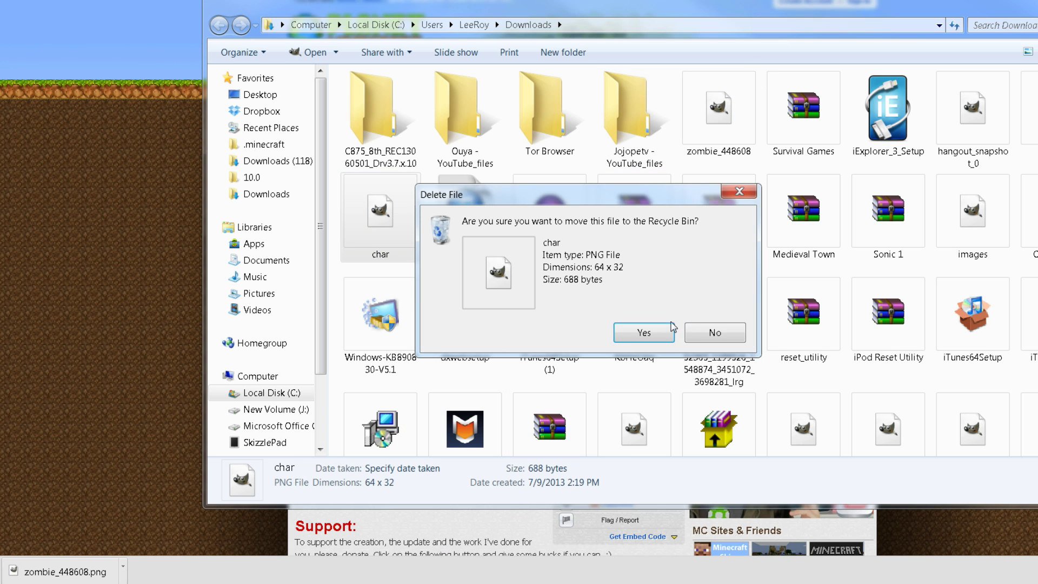
click(639, 333)
- Rename the downloaded zombie_448608 skin file to char
click(716, 124)
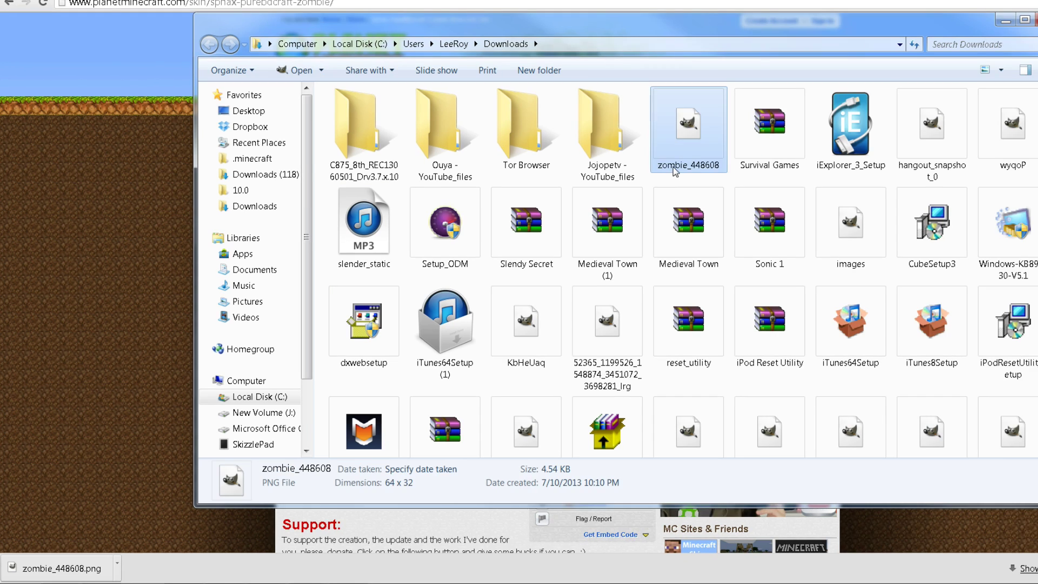
click(705, 152)
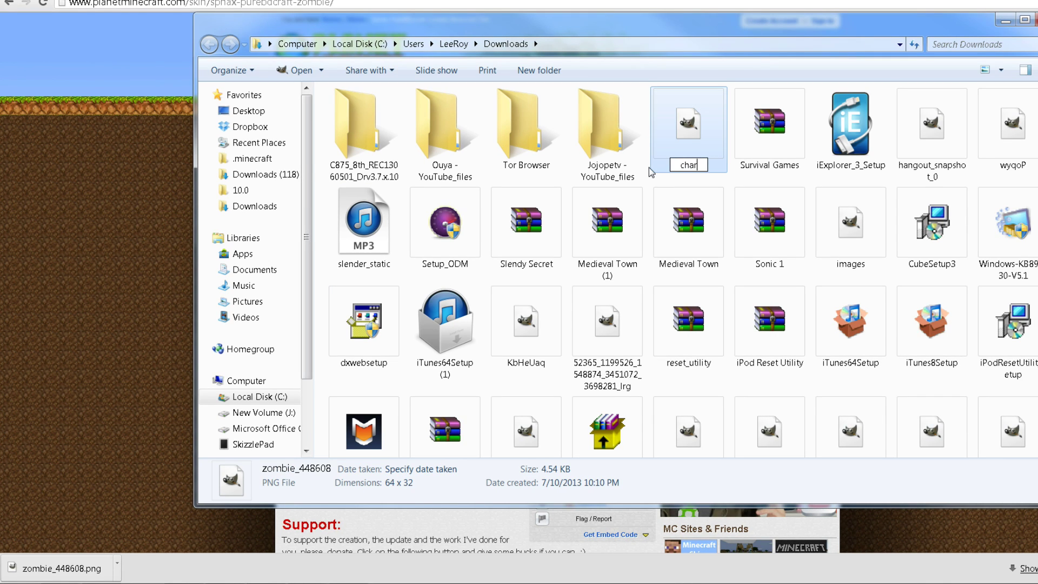
key(Return)
click(769, 127)
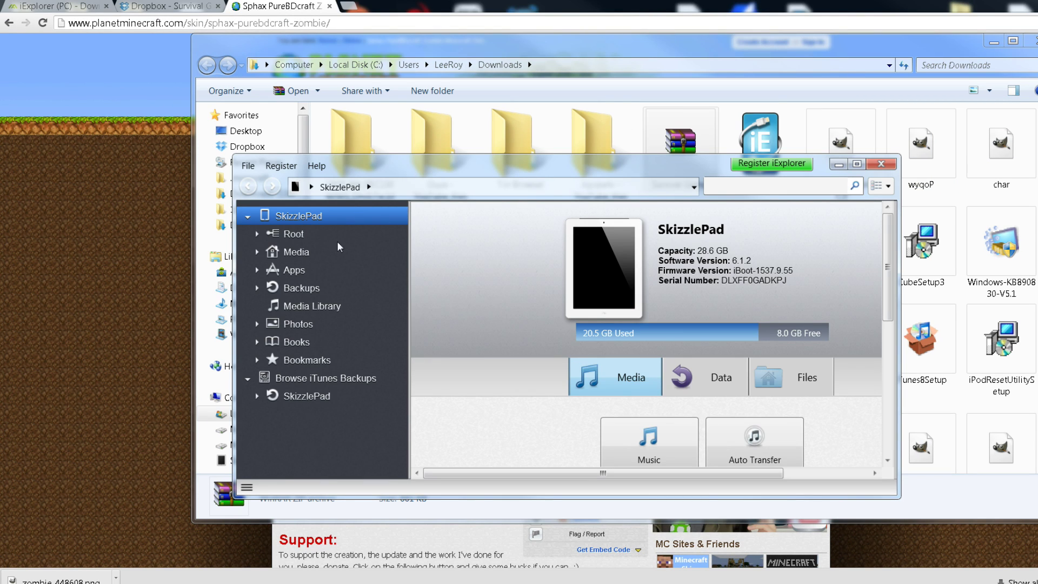
- Switch to iExplorer and open the Minecraft PE app's contents on the iPad again
click(296, 268)
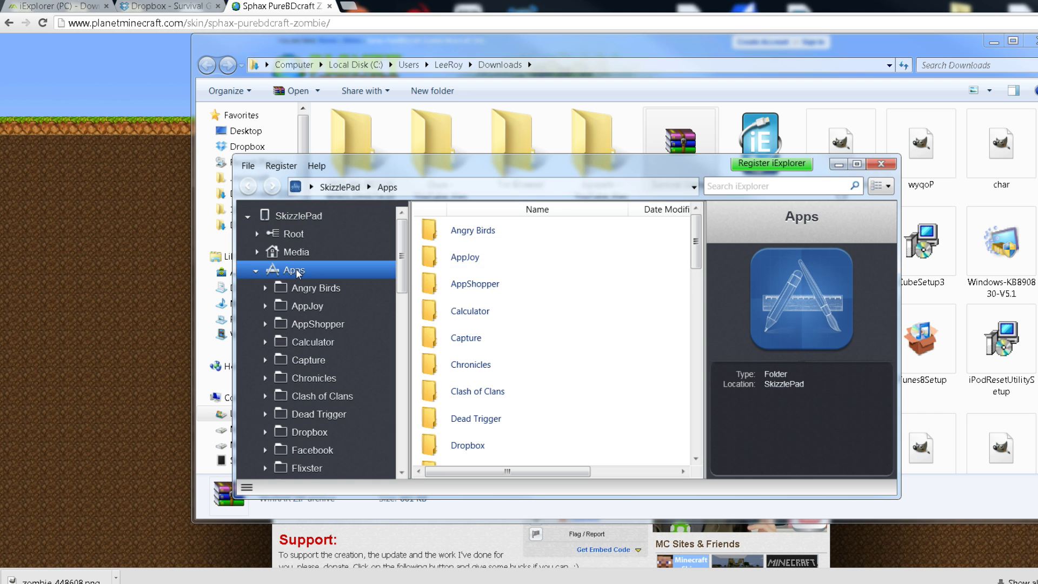
drag(697, 234, 699, 348)
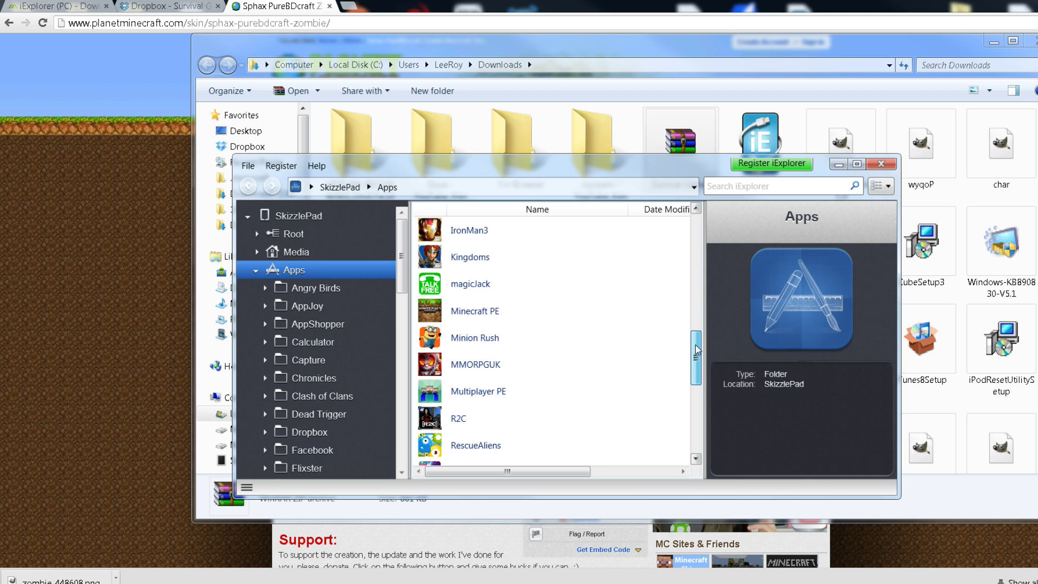
double_click(469, 310)
click(469, 311)
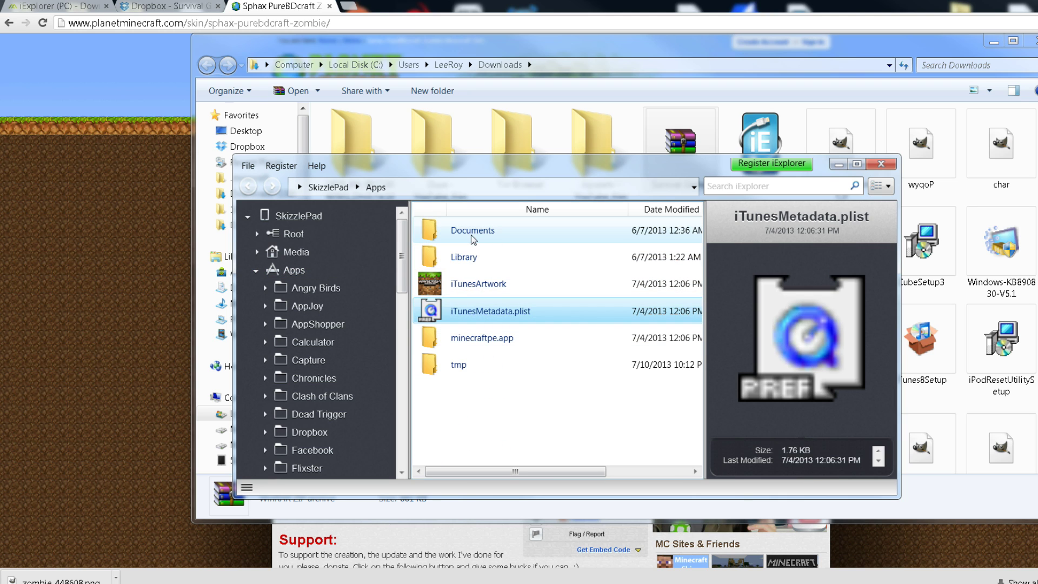
- Copy the char image from the Downloads folder into the iPad's minecraftpe.app folder, overwriting the existing char.png
double_click(486, 340)
click(544, 241)
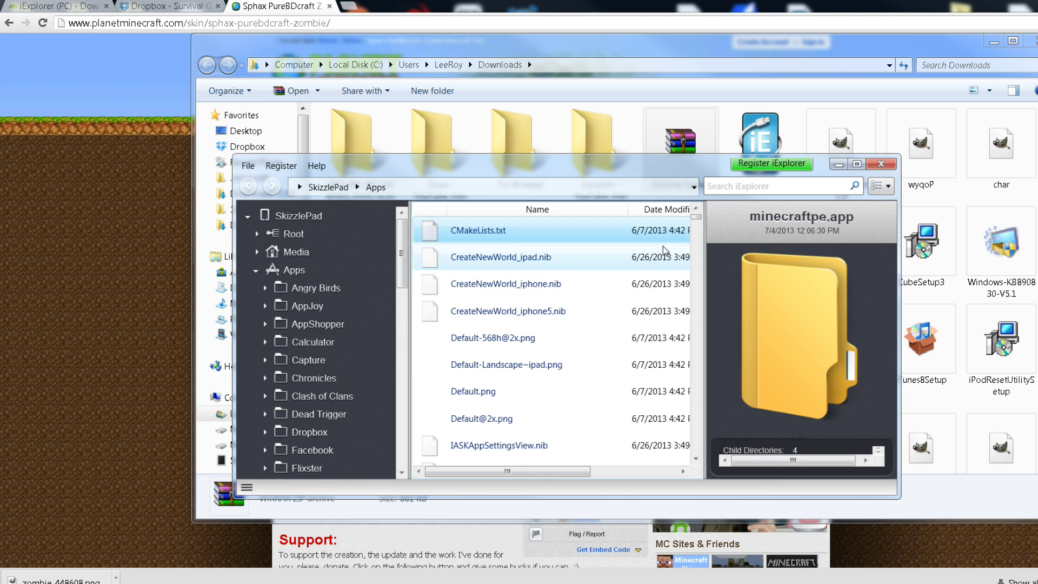
drag(698, 218, 696, 243)
drag(699, 167, 497, 133)
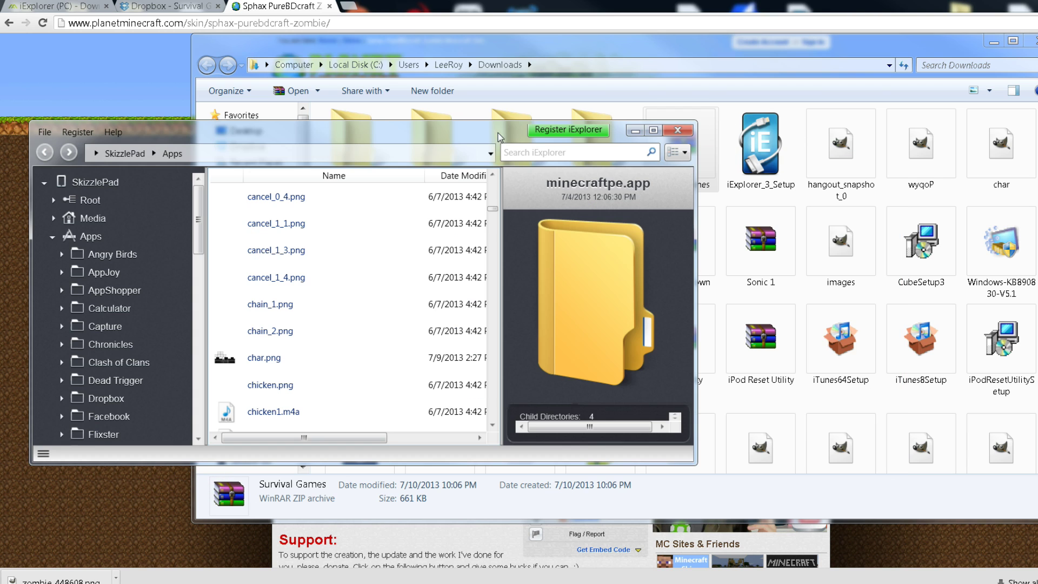
drag(1012, 152, 409, 323)
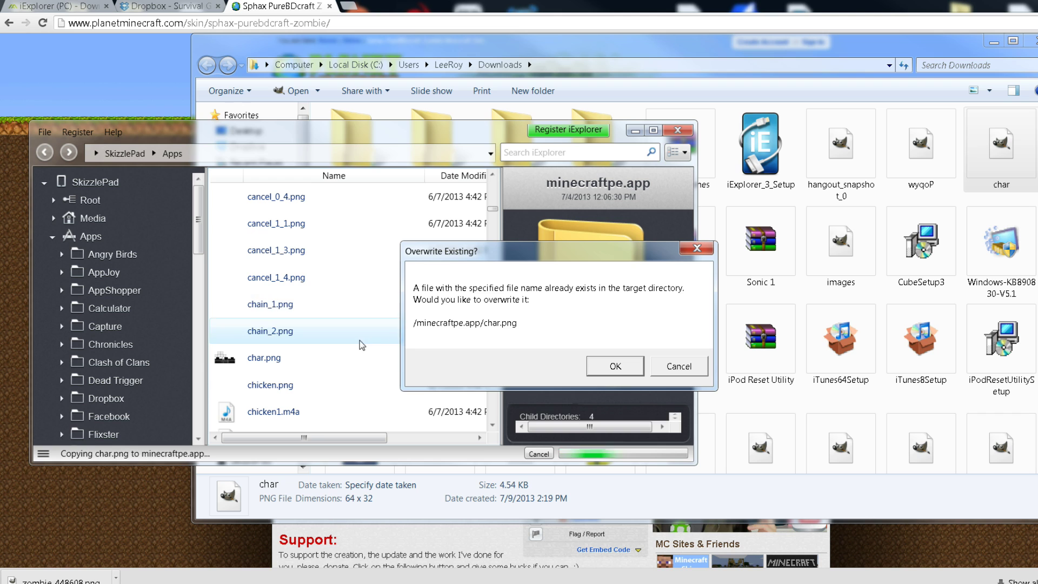
click(609, 369)
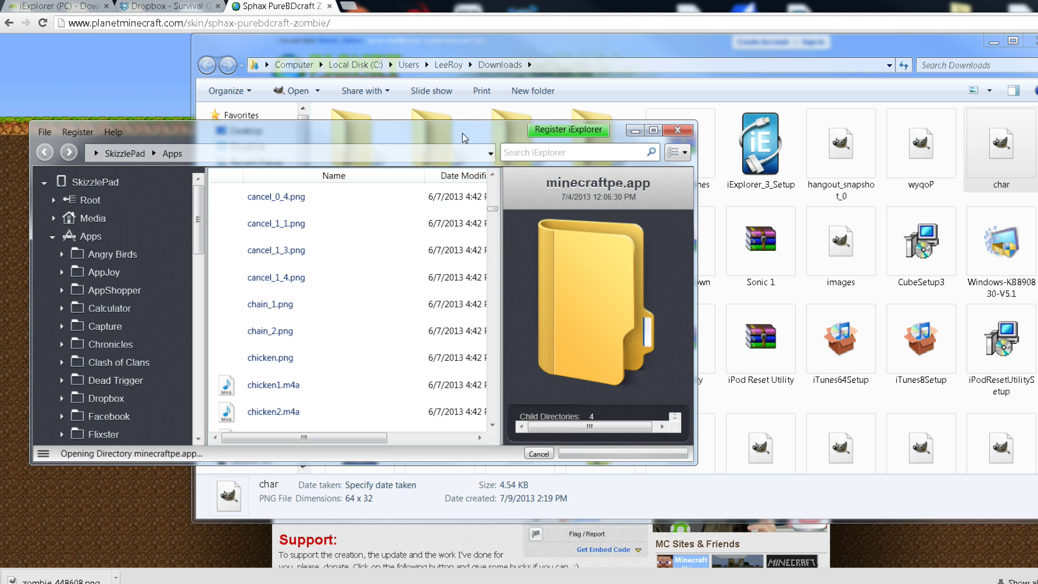
drag(464, 138, 611, 111)
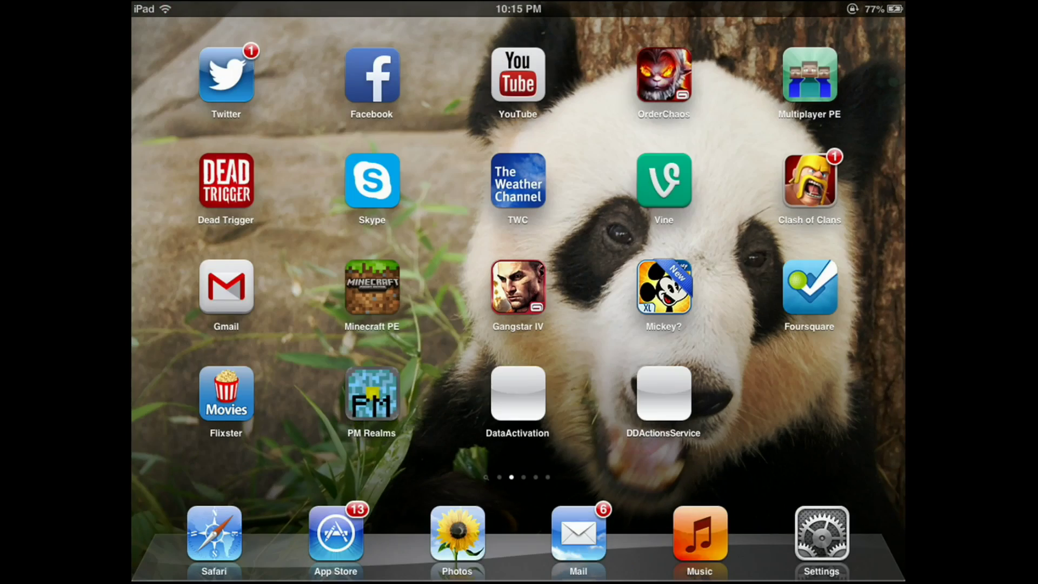
- On the iPad, force-quit Minecraft PE from the list of recently used apps
key(Home)
key(Home)
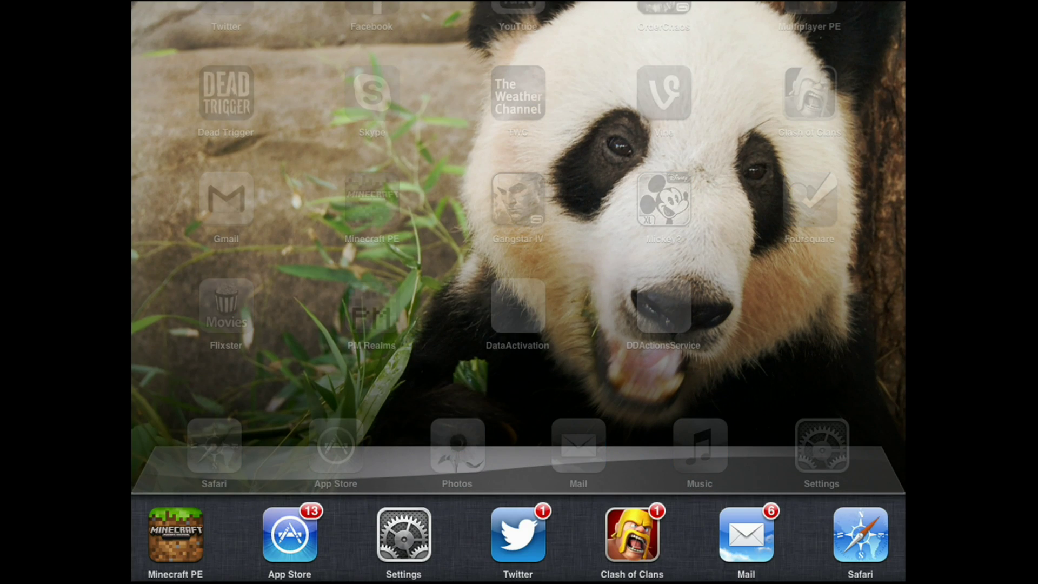
click(176, 535)
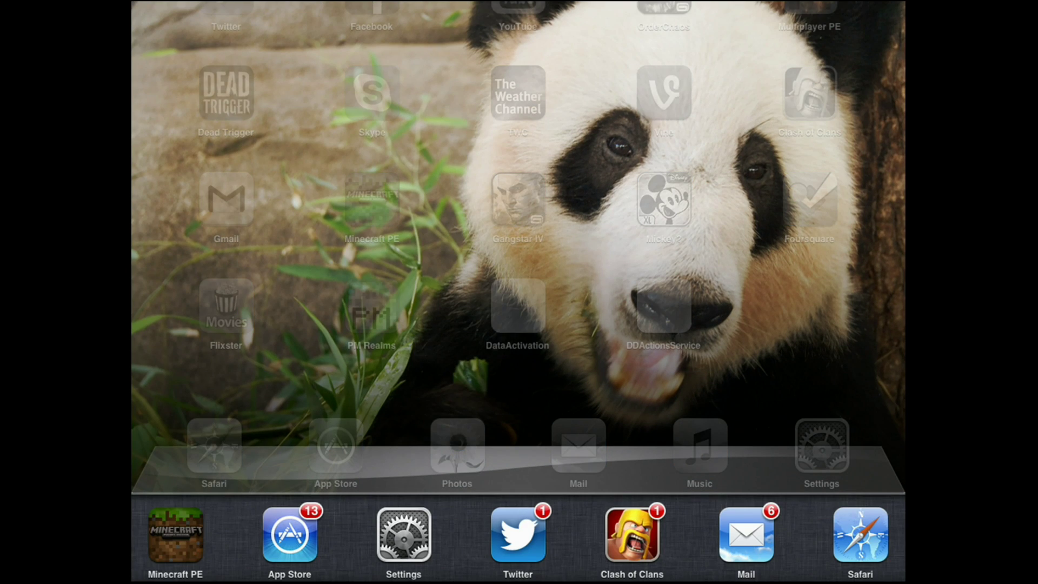
click(150, 508)
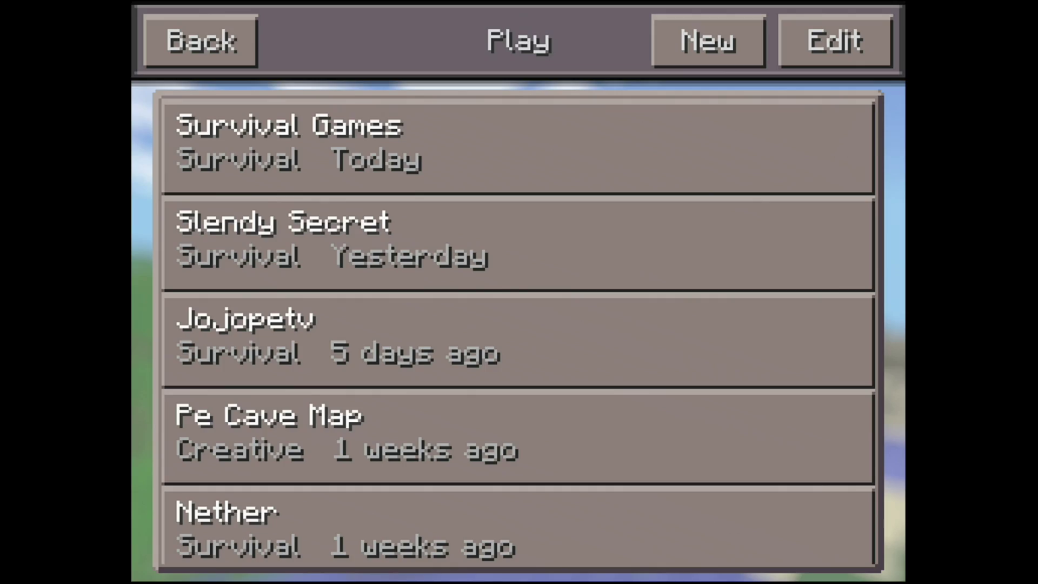
- Open the Survival Games world in Minecraft PE and turn on third person view to inspect the character's skin
click(517, 147)
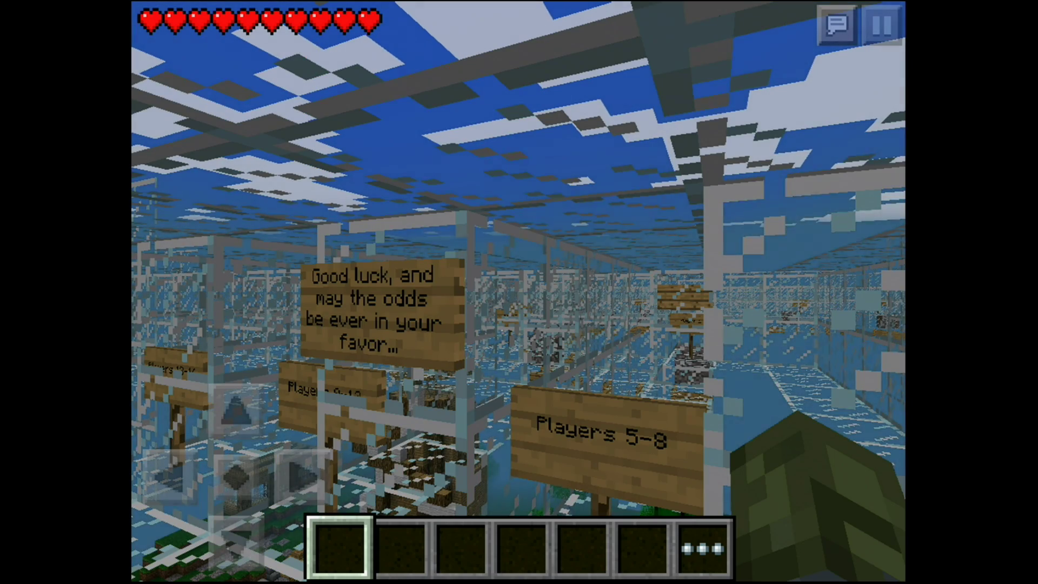
drag(595, 292, 643, 284)
click(882, 25)
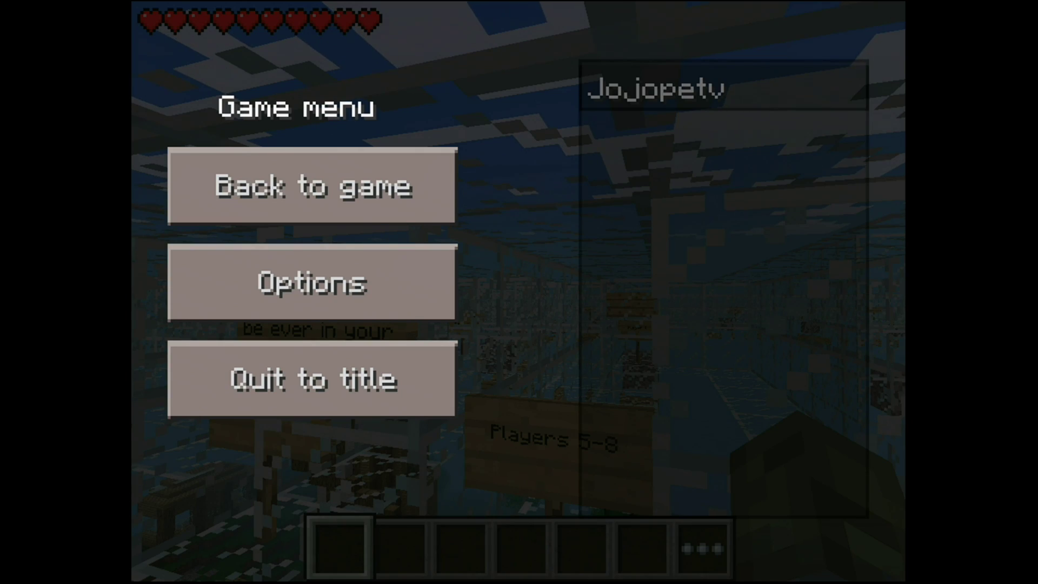
click(311, 283)
click(817, 282)
click(200, 40)
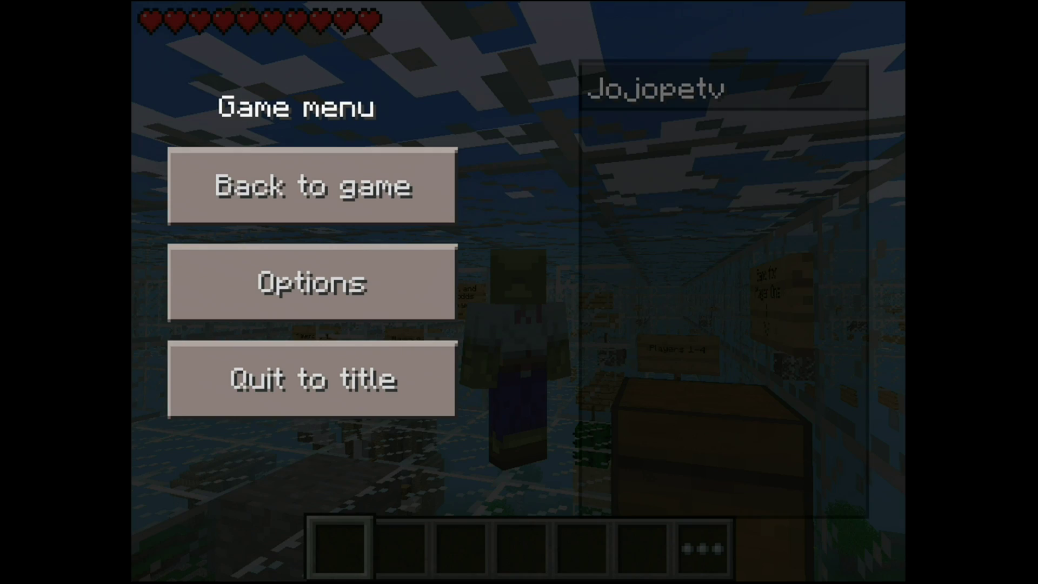
click(310, 186)
drag(783, 291, 351, 292)
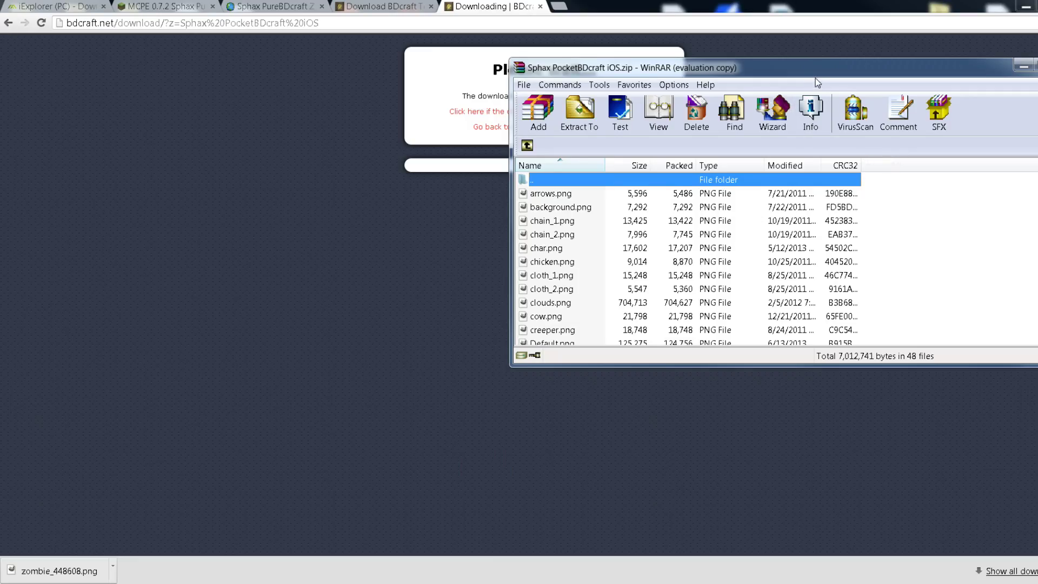
- Bring up iExplorer behind the Sphax PocketBDcraft iOS.zip archive and select the archive's files from arrows.png through zombie.png
drag(815, 77, 490, 132)
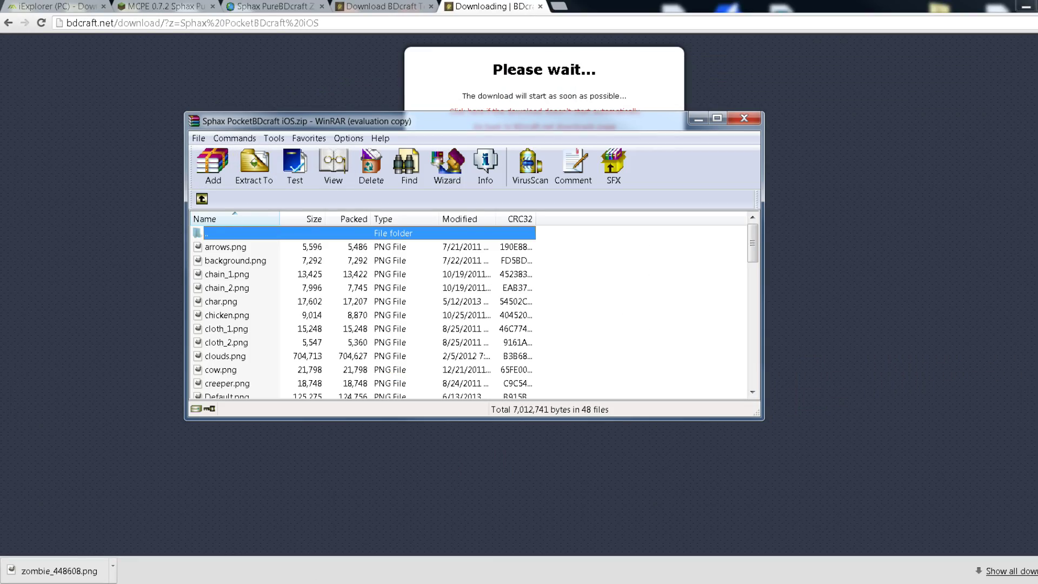
mouse_move(295, 581)
click(295, 529)
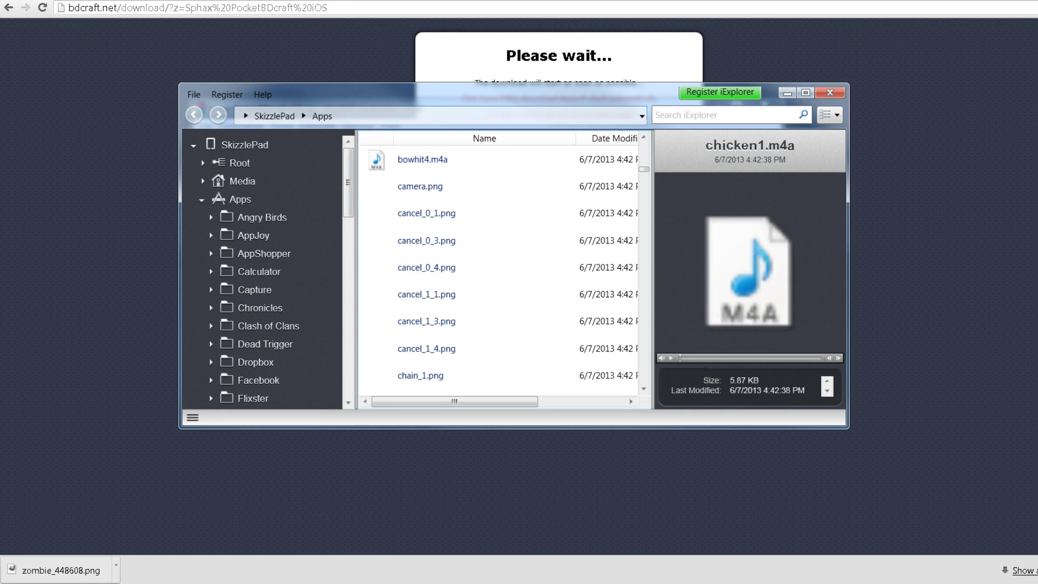
key(alt+Tab)
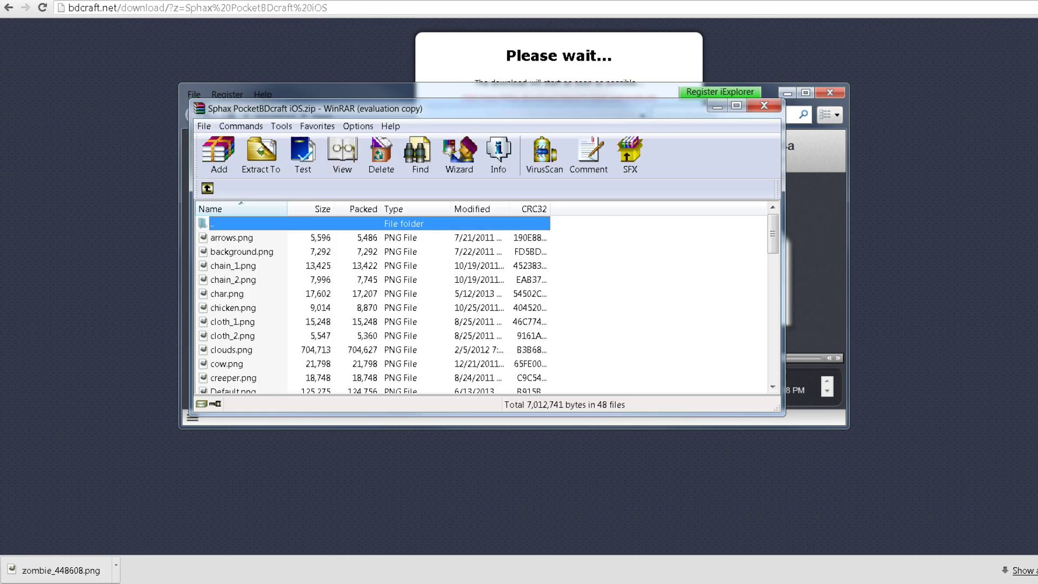
click(238, 240)
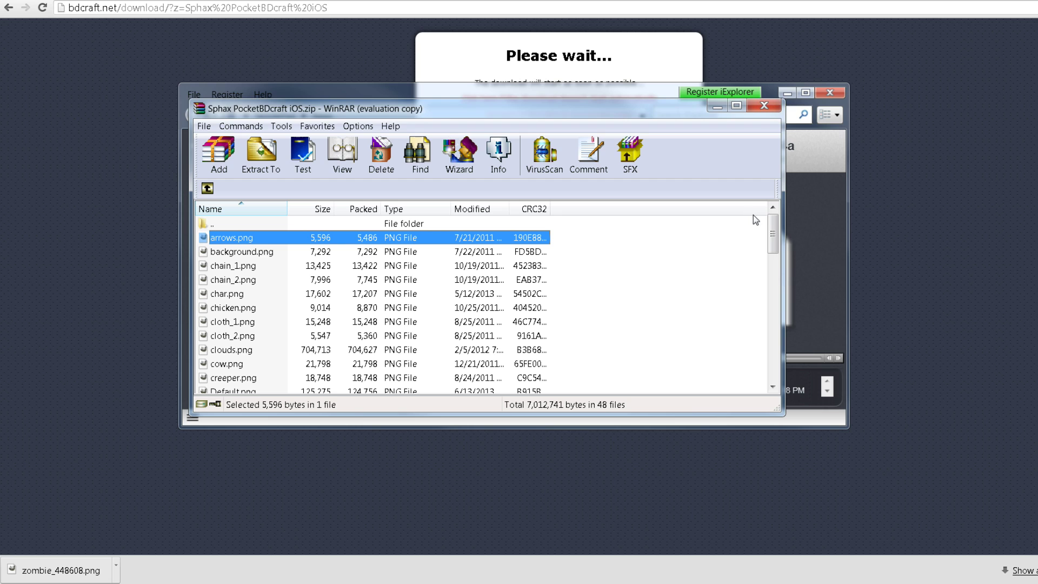
drag(773, 240, 773, 368)
shift+click(250, 377)
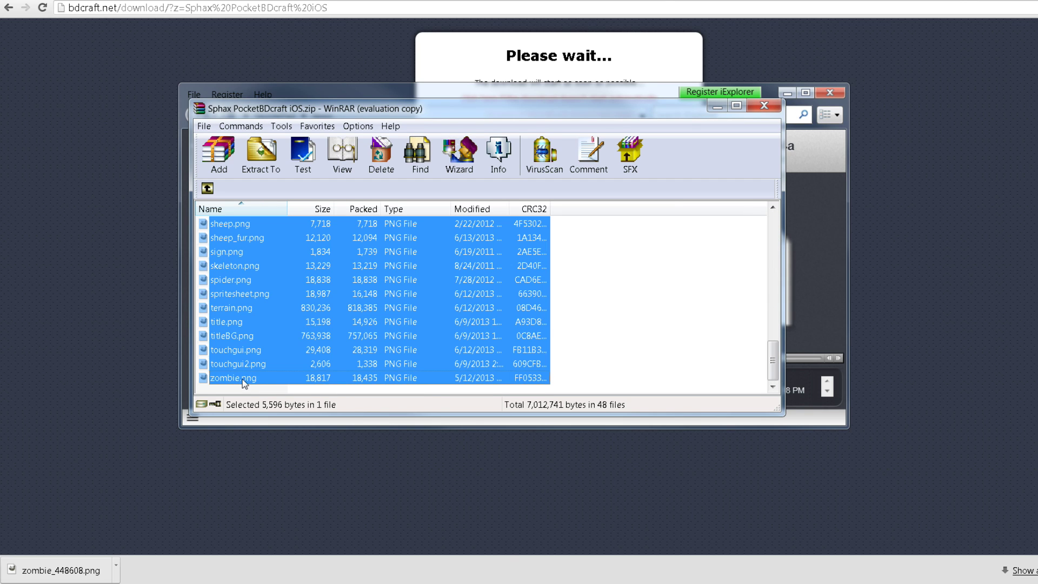
- Copy the selected texture files from the WinRAR archive into the iPad's minecraftpe.app folder in iExplorer, overwriting the existing files
drag(400, 108, 1037, 193)
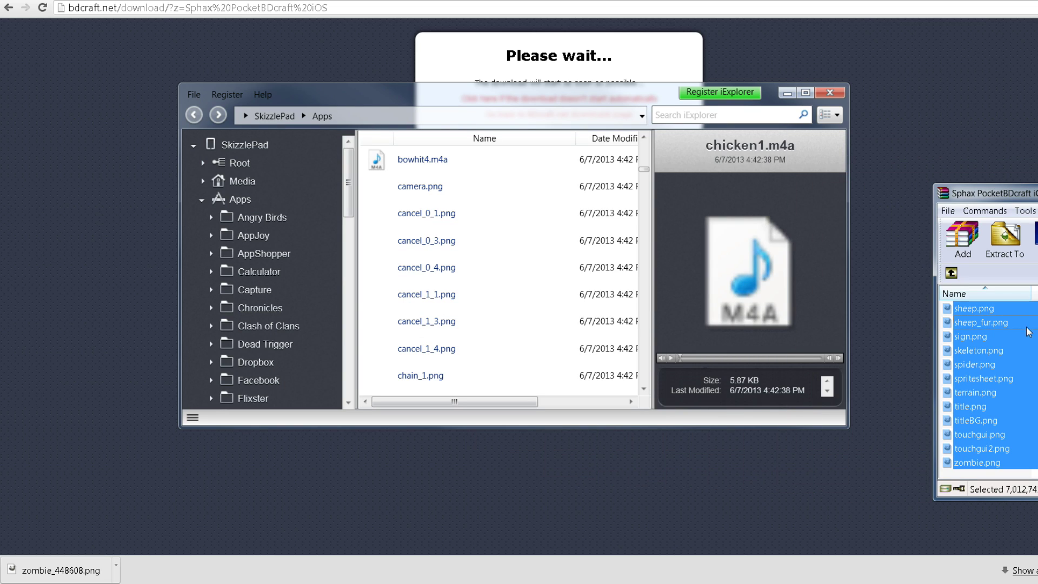
drag(1026, 327, 549, 369)
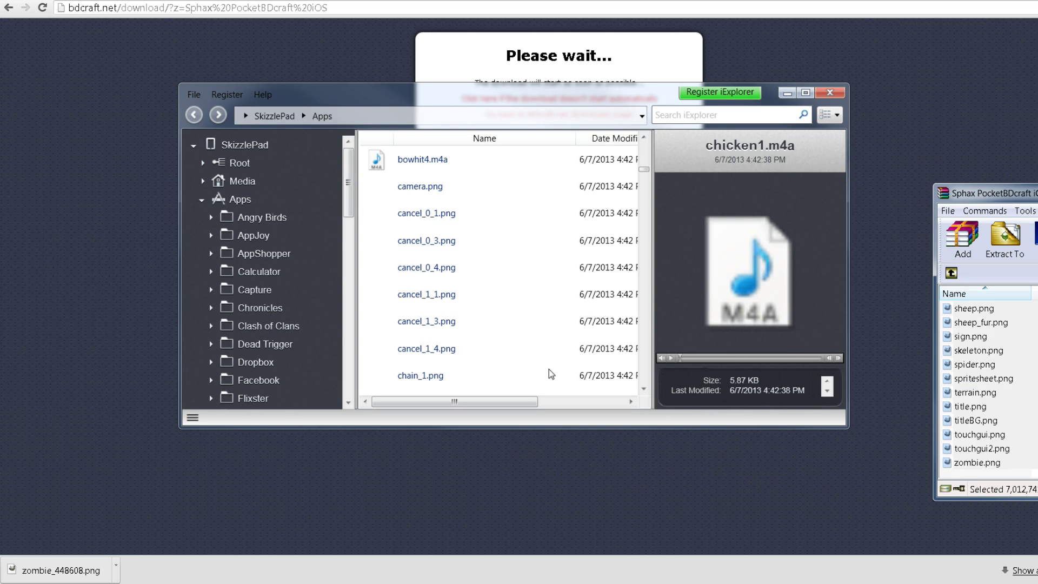
click(619, 352)
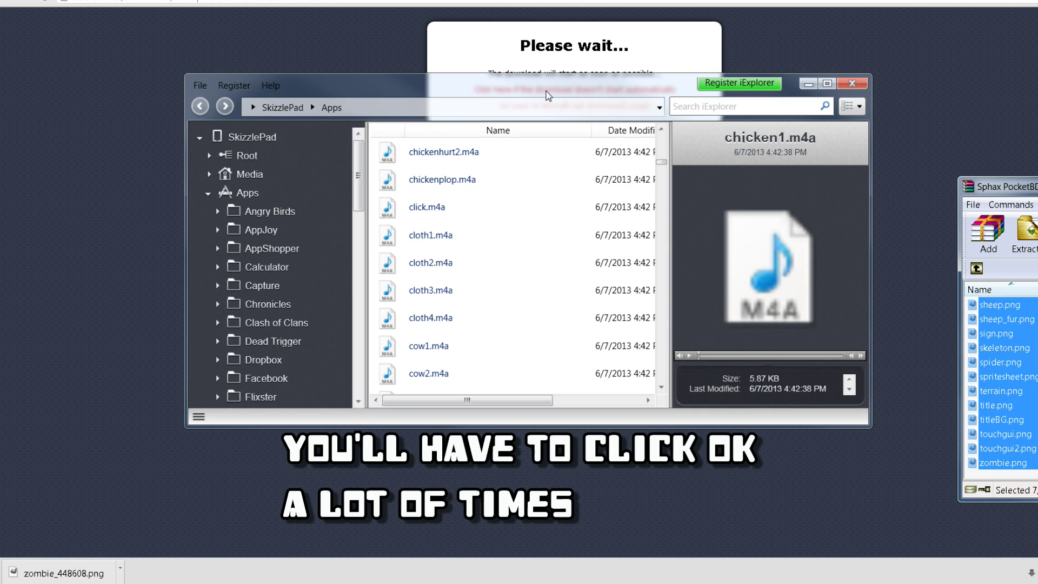
drag(568, 90, 541, 90)
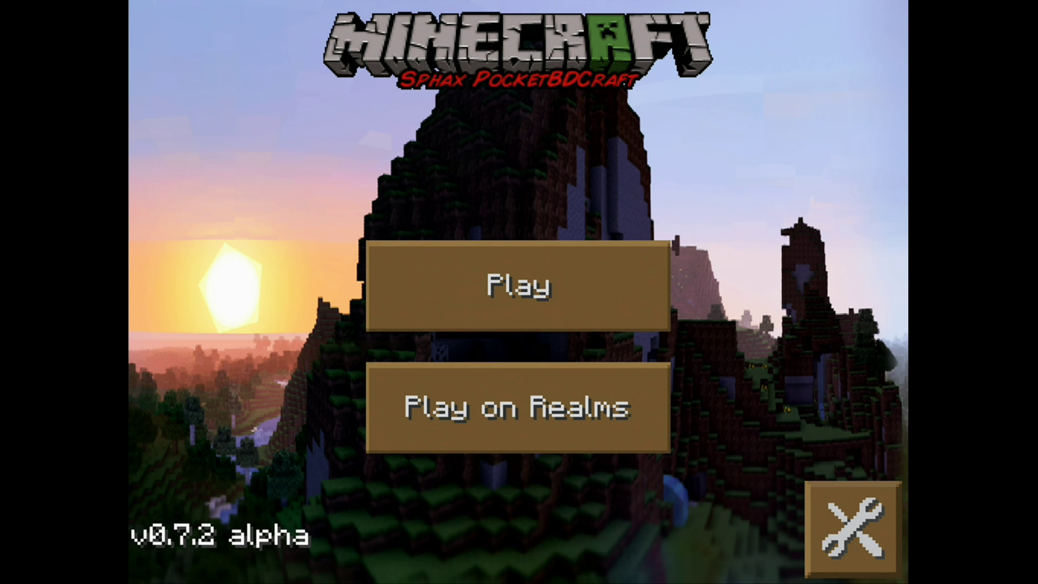
- Open the Survival Games world in Minecraft PE on the iPad and go down to the ground to examine the new textures
click(518, 286)
click(287, 142)
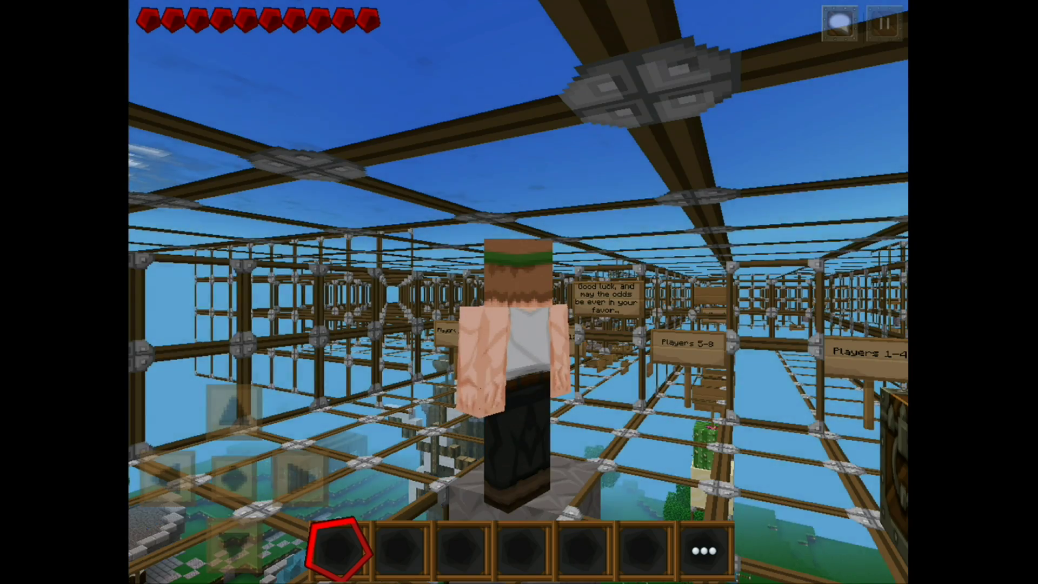
click(234, 411)
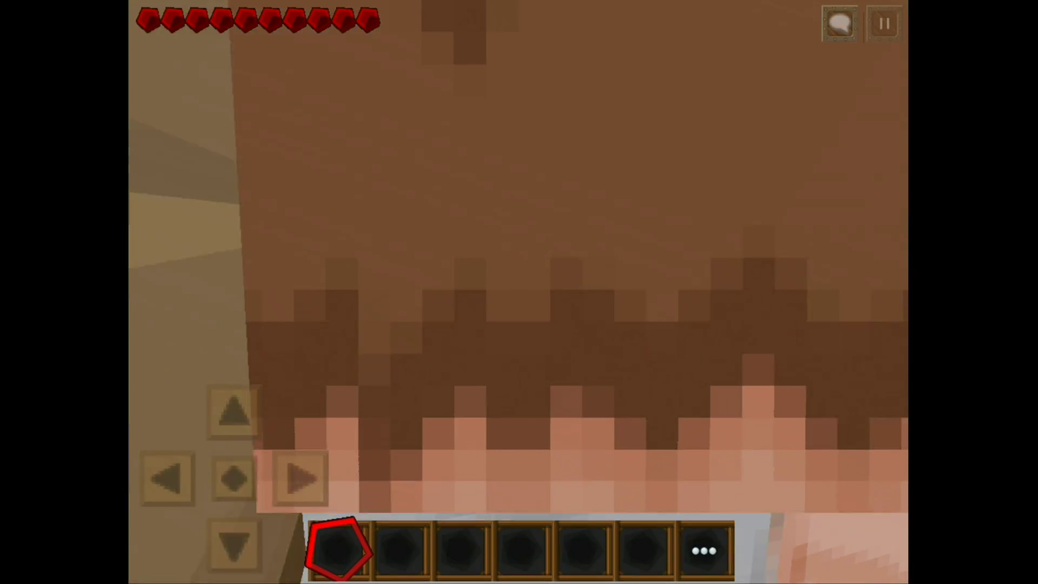
click(234, 412)
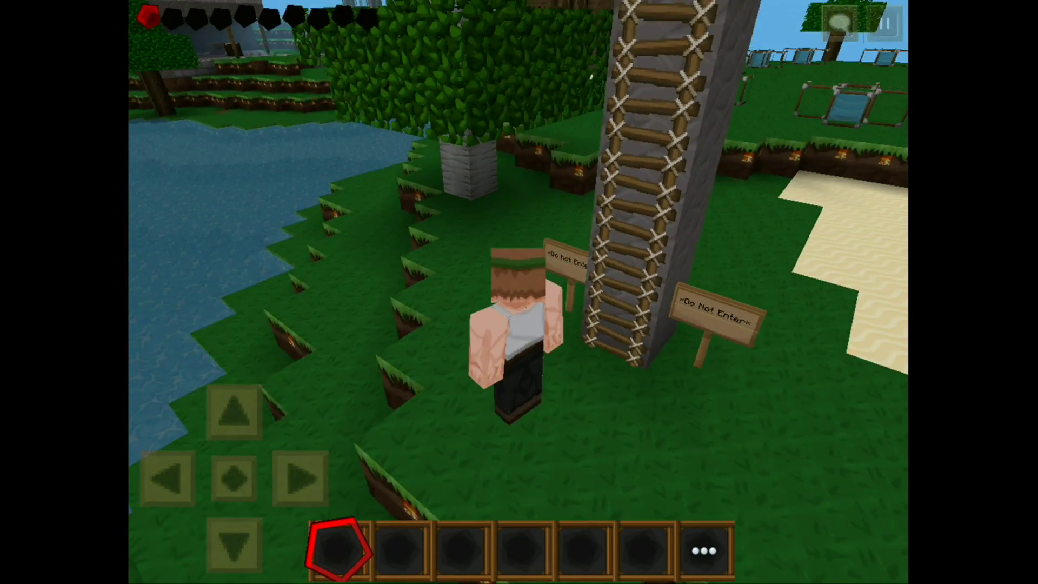
drag(649, 335, 719, 297)
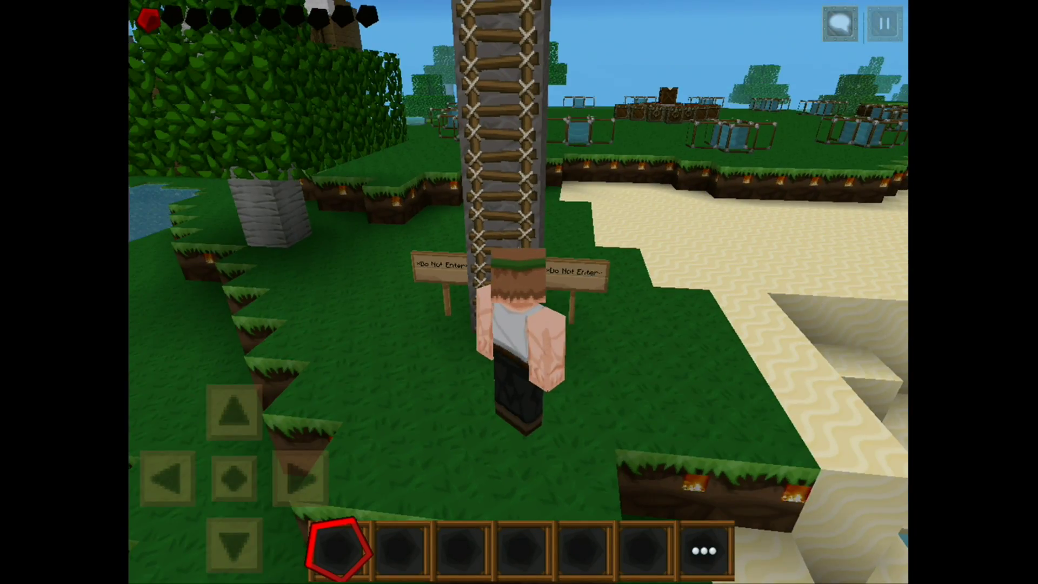
- Turn off third person view in the game options and return to the world
click(885, 24)
click(311, 283)
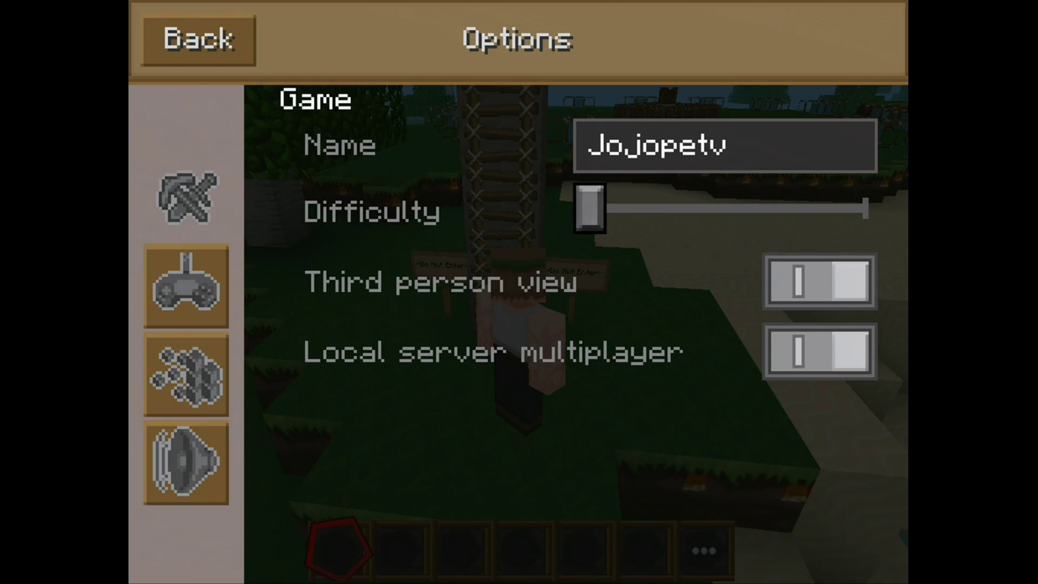
click(818, 281)
click(199, 40)
click(311, 185)
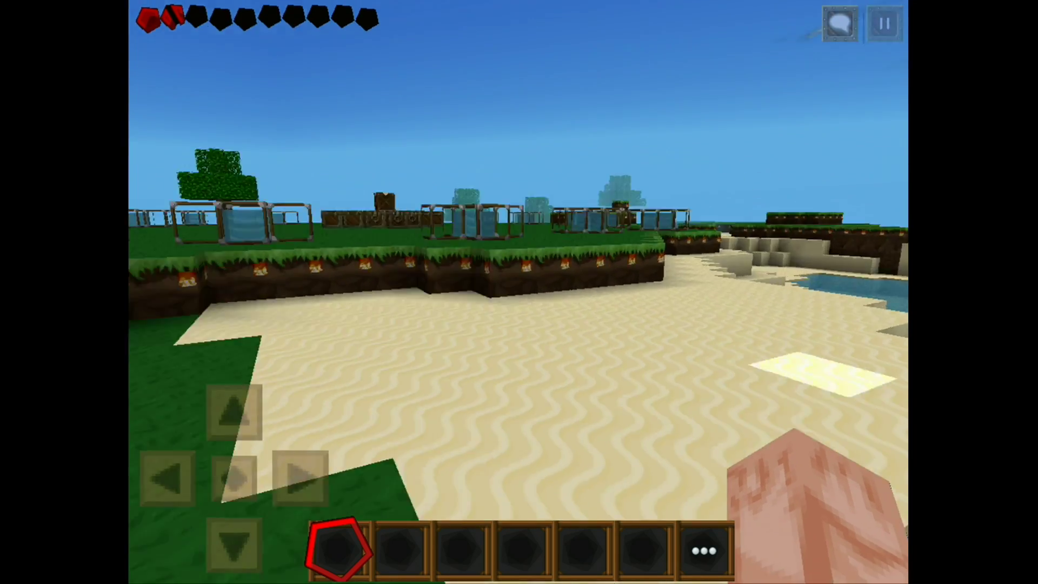
- Walk around the Survival Games map and examine the texture pack on the buildings, paths and terrain
click(234, 412)
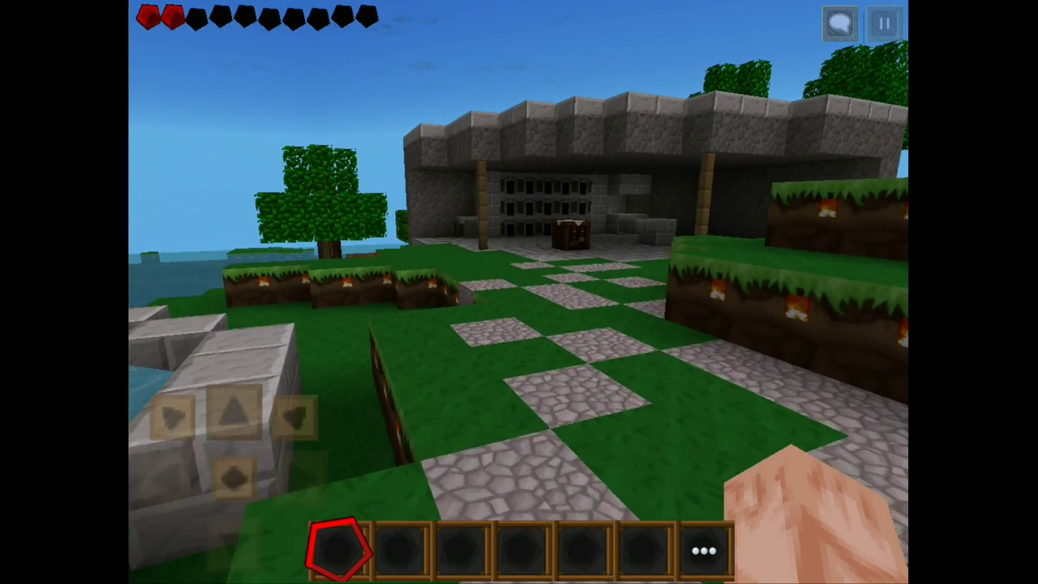
drag(886, 289, 905, 289)
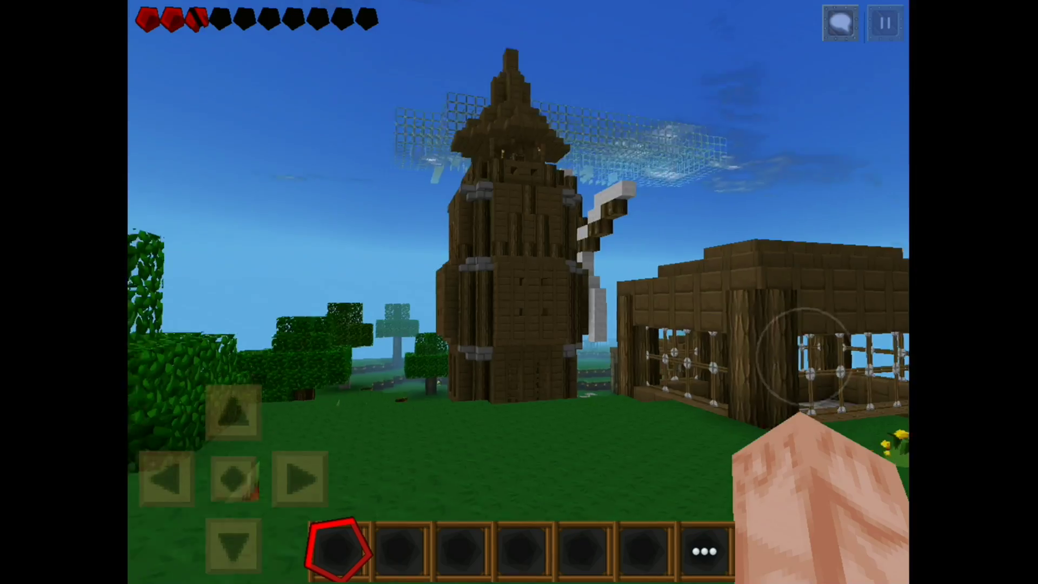
click(234, 413)
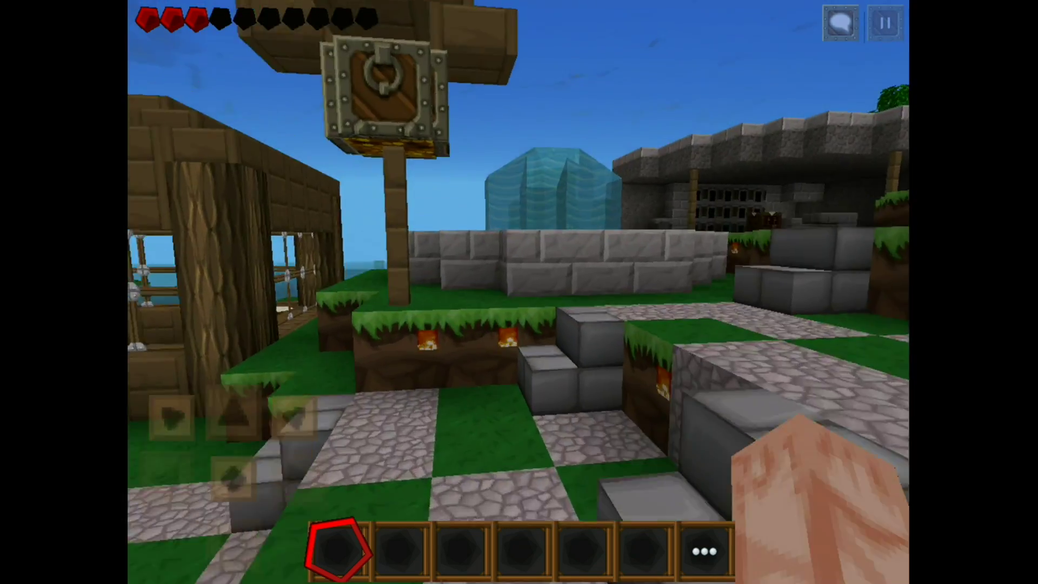
drag(233, 413, 233, 414)
drag(595, 324, 702, 324)
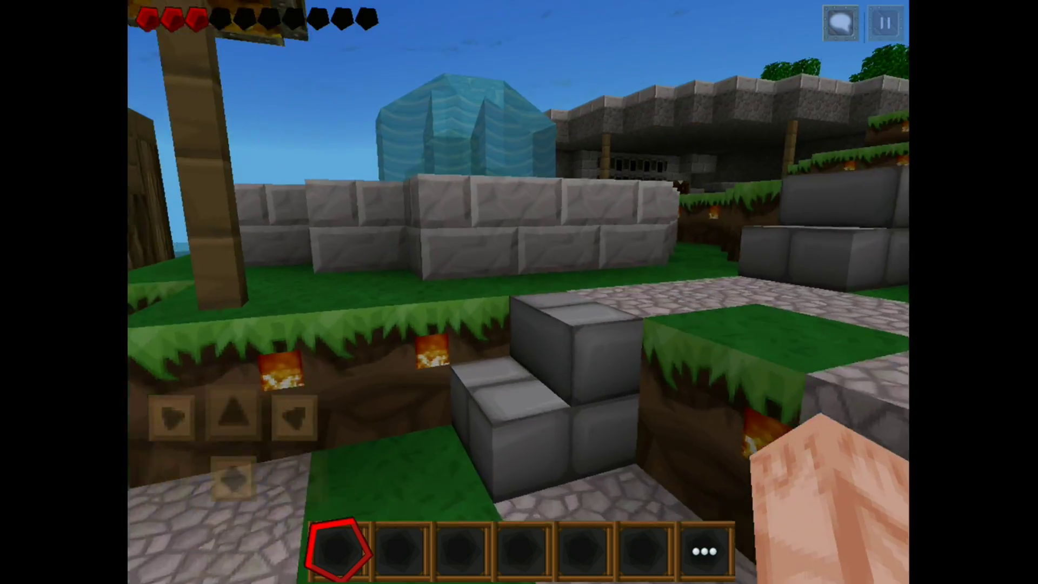